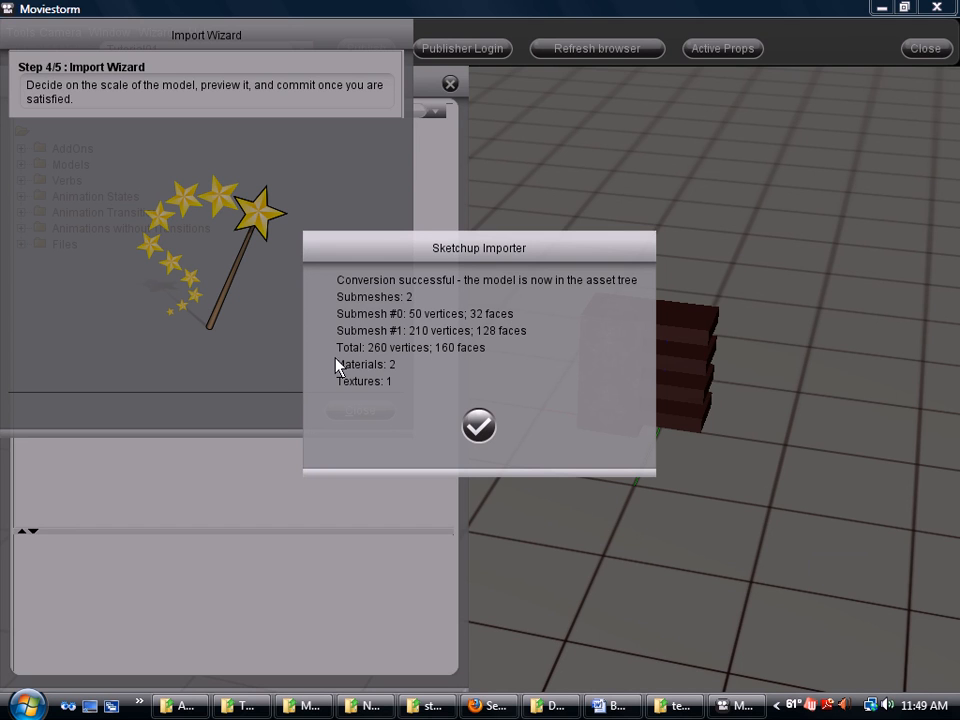
Dismiss the SketchUp conversion summary and close the Import Wizard to return to the Master Browser
{"action": "left_click", "coordinate": [484, 432]}
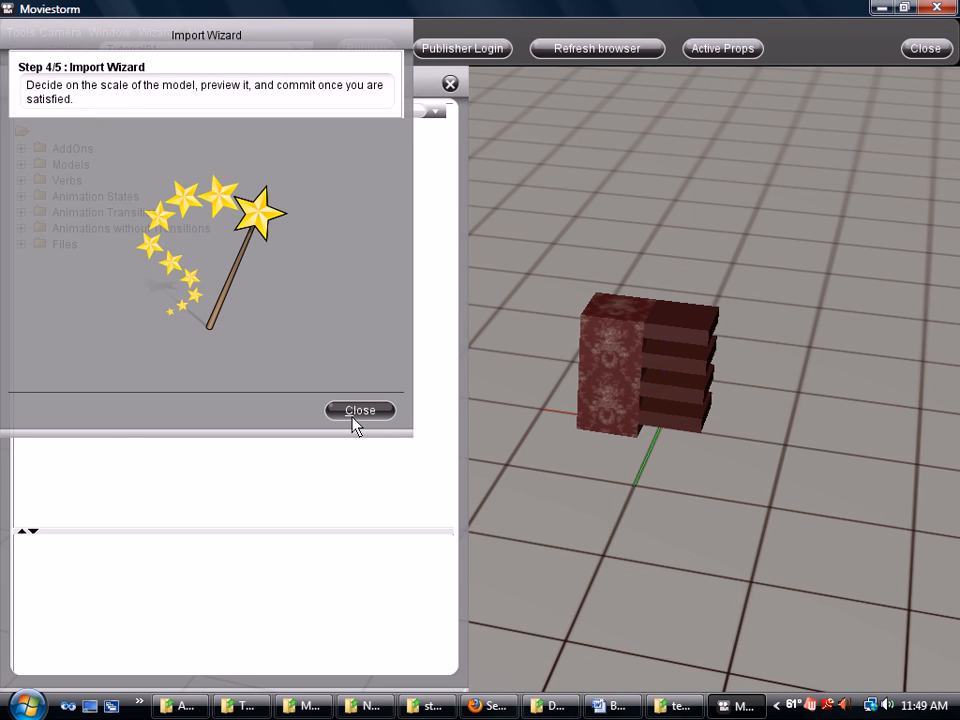
{"action": "left_click", "coordinate": [356, 413]}
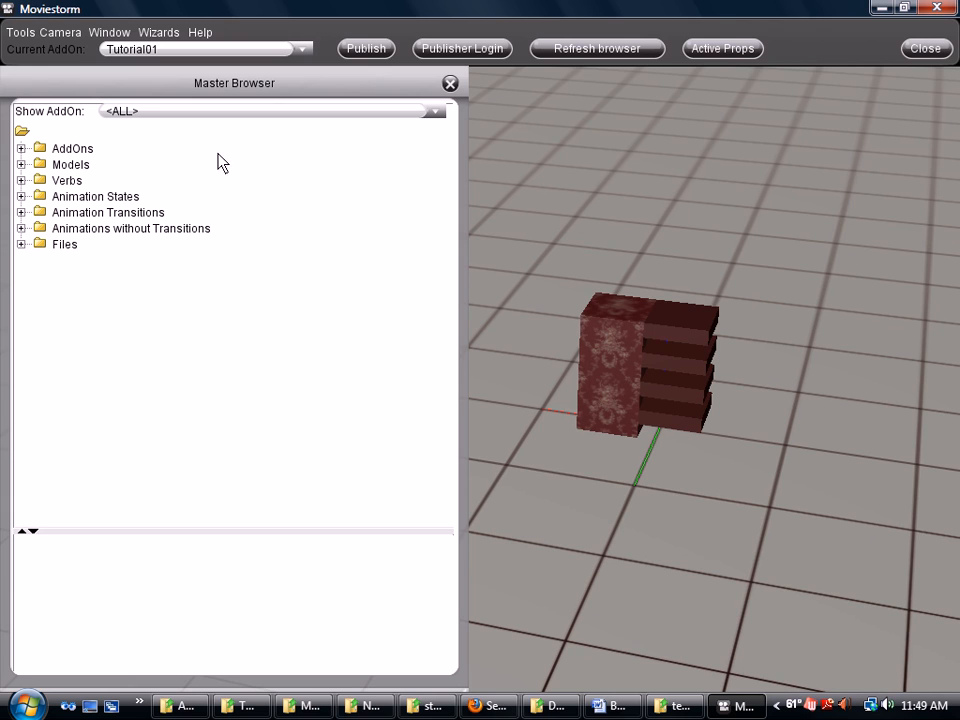
Set the Show AddOn filter to Tutorial01 so only its folders are listed
{"action": "left_click", "coordinate": [435, 112]}
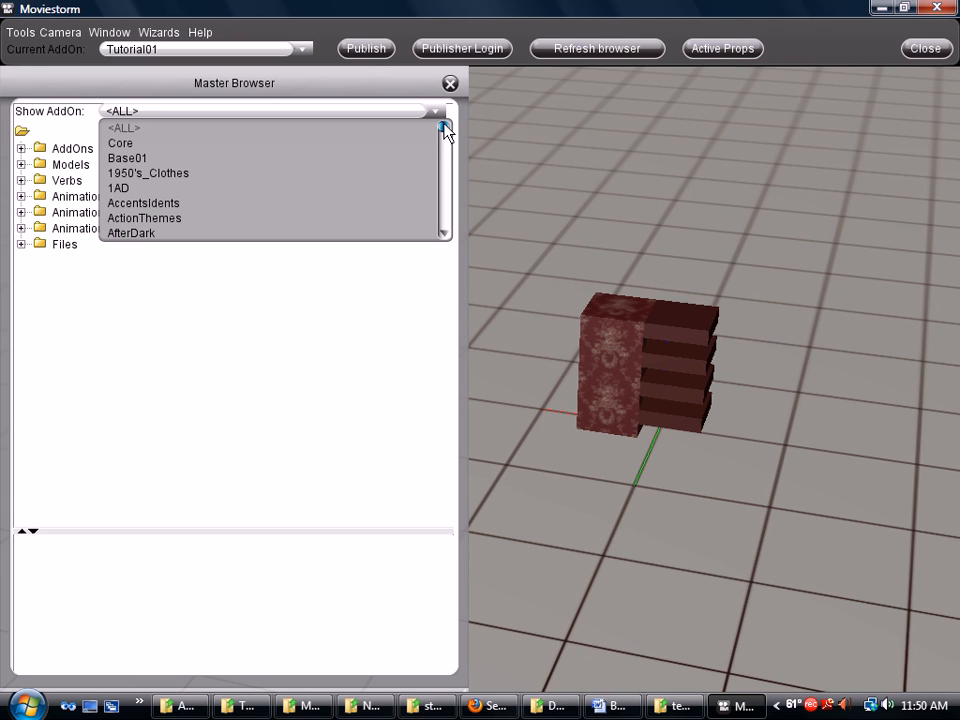
{"action": "left_click_drag", "start_coordinate": [446, 130], "coordinate": [447, 230]}
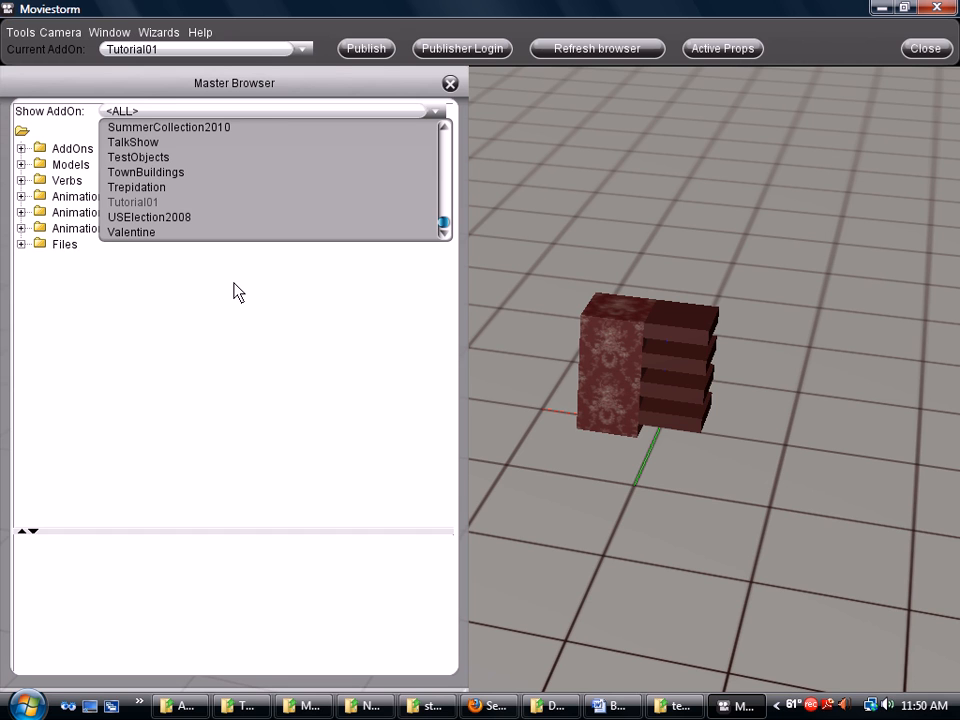
{"action": "key", "text": "Return"}
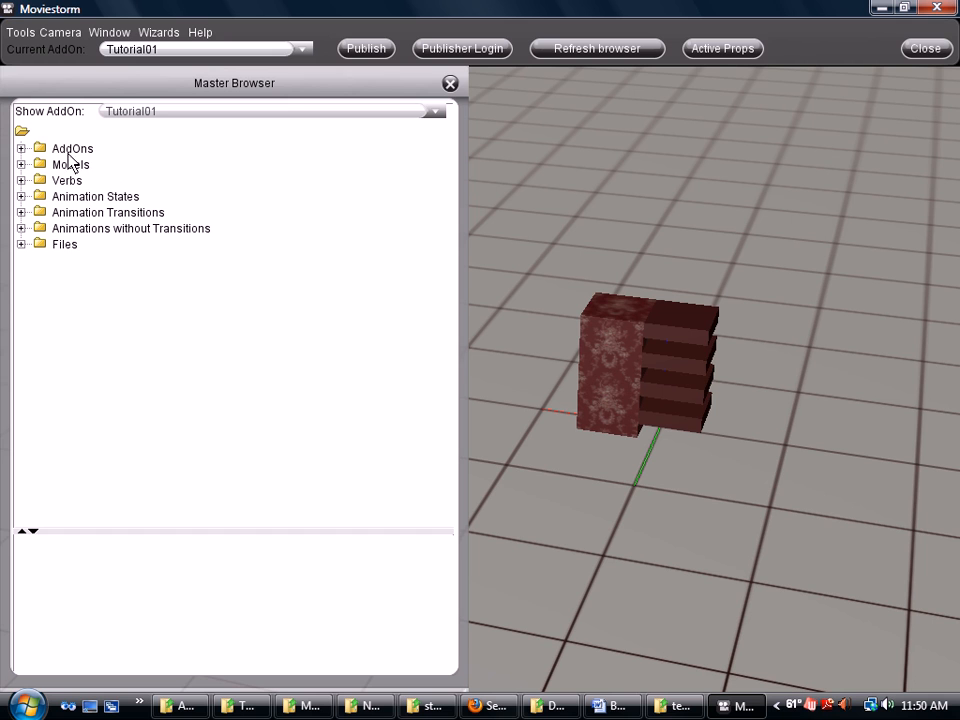
Expand Models > Props and select TutorialShelf_01 to show its prop details
{"action": "left_click", "coordinate": [21, 164]}
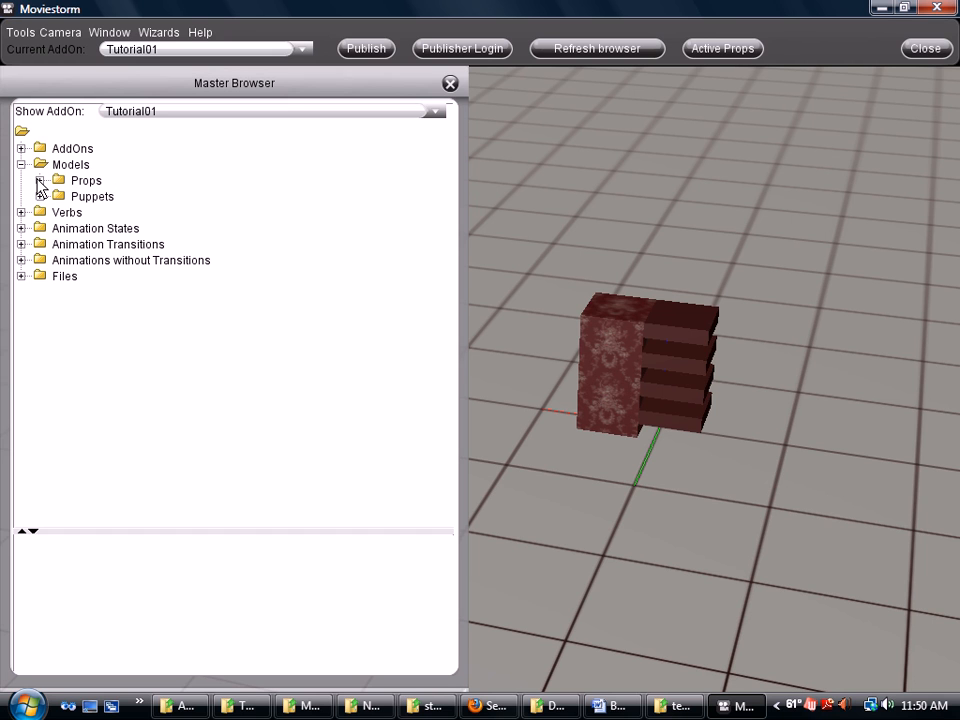
{"action": "left_click", "coordinate": [40, 181]}
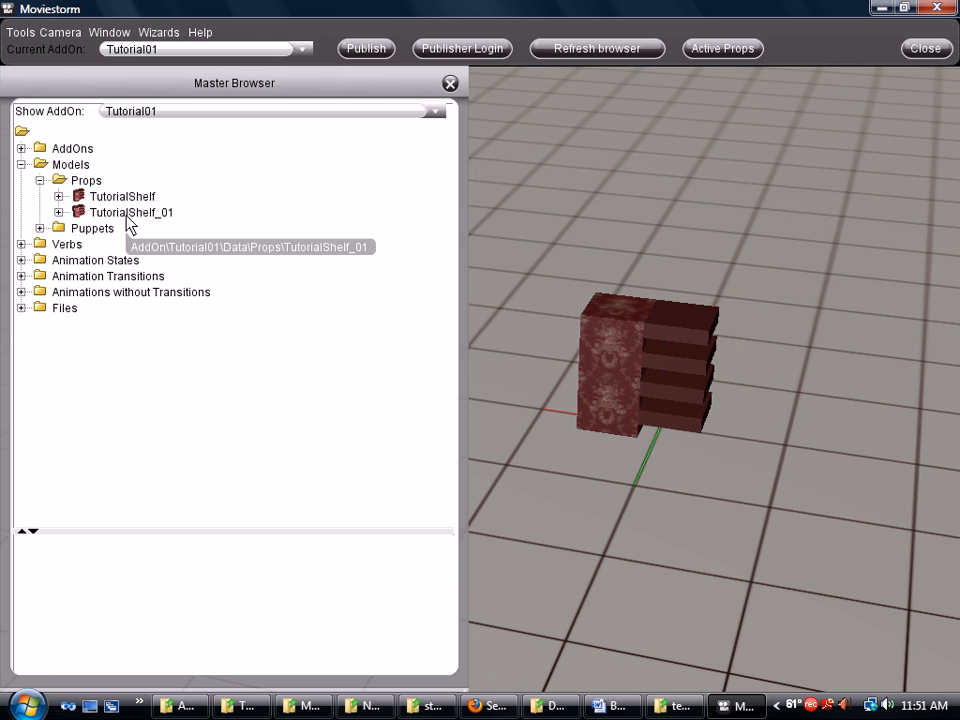
{"action": "left_click", "coordinate": [128, 214]}
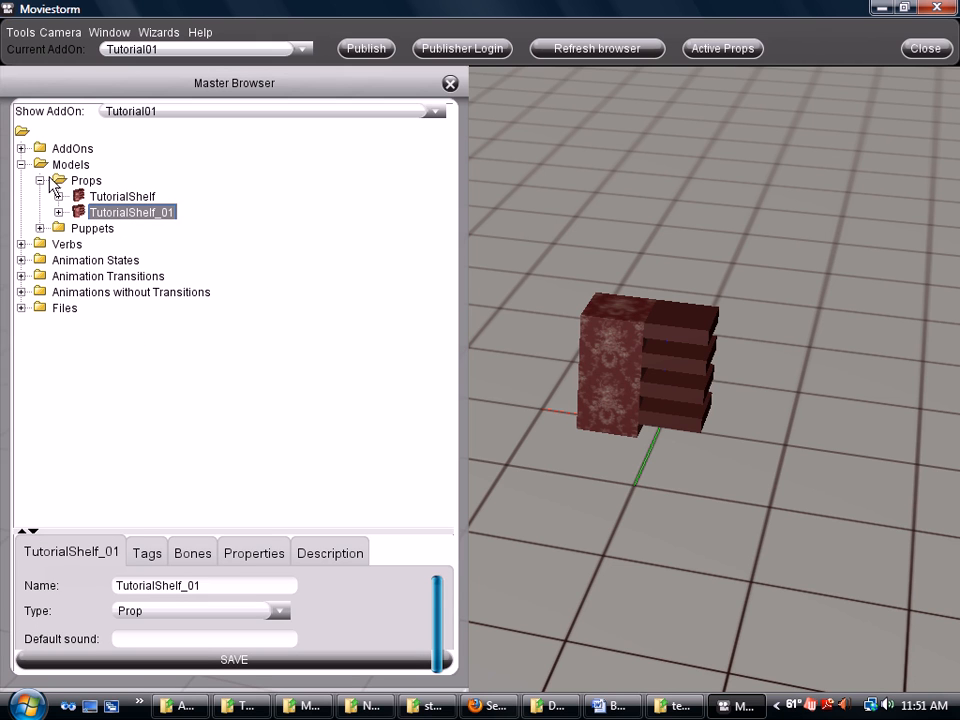
{"action": "left_click_drag", "start_coordinate": [596, 394], "coordinate": [578, 449]}
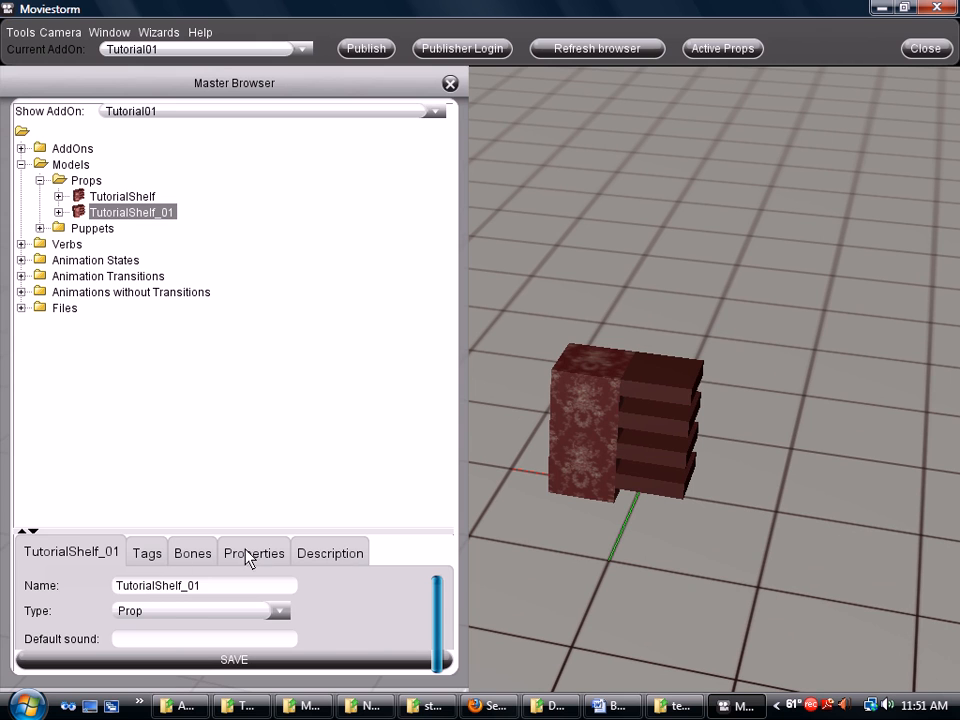
Tick the Domestic, Furniture and Prop tags for TutorialShelf_01
{"action": "left_click", "coordinate": [146, 556]}
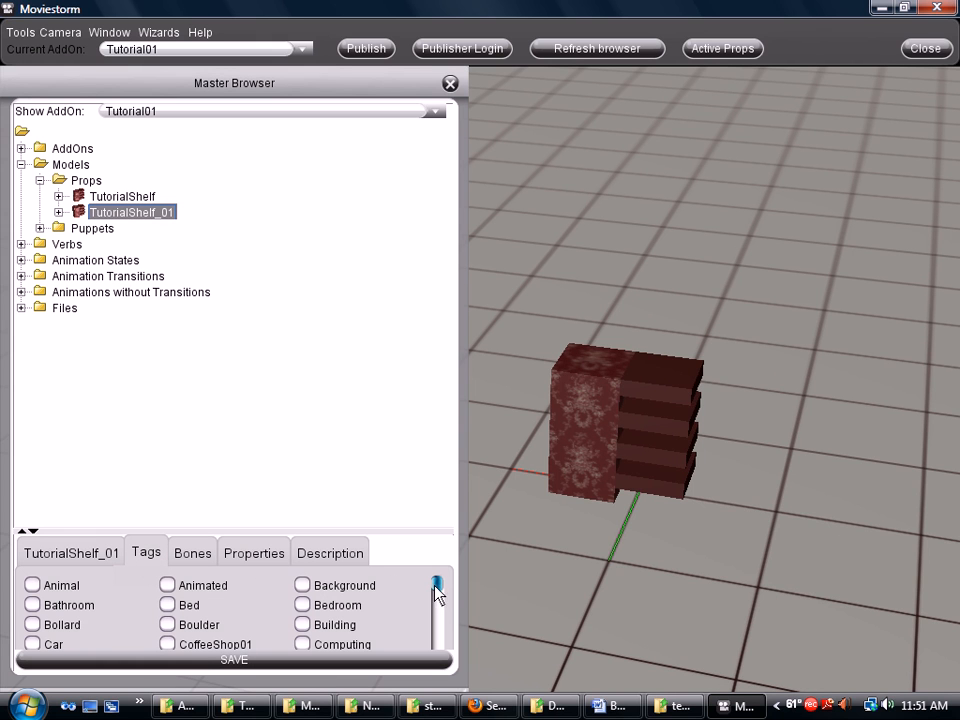
{"action": "scroll", "coordinate": [441, 594], "scroll_direction": "down", "scroll_amount": 4}
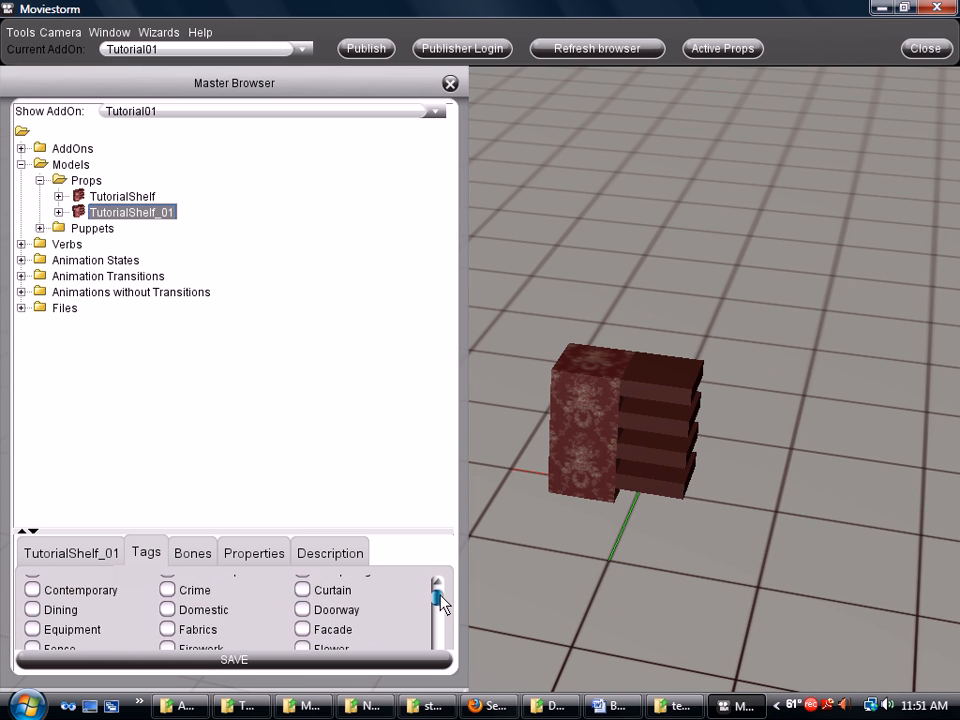
{"action": "left_click", "coordinate": [168, 610]}
{"action": "scroll", "coordinate": [443, 608], "scroll_direction": "down", "scroll_amount": 3}
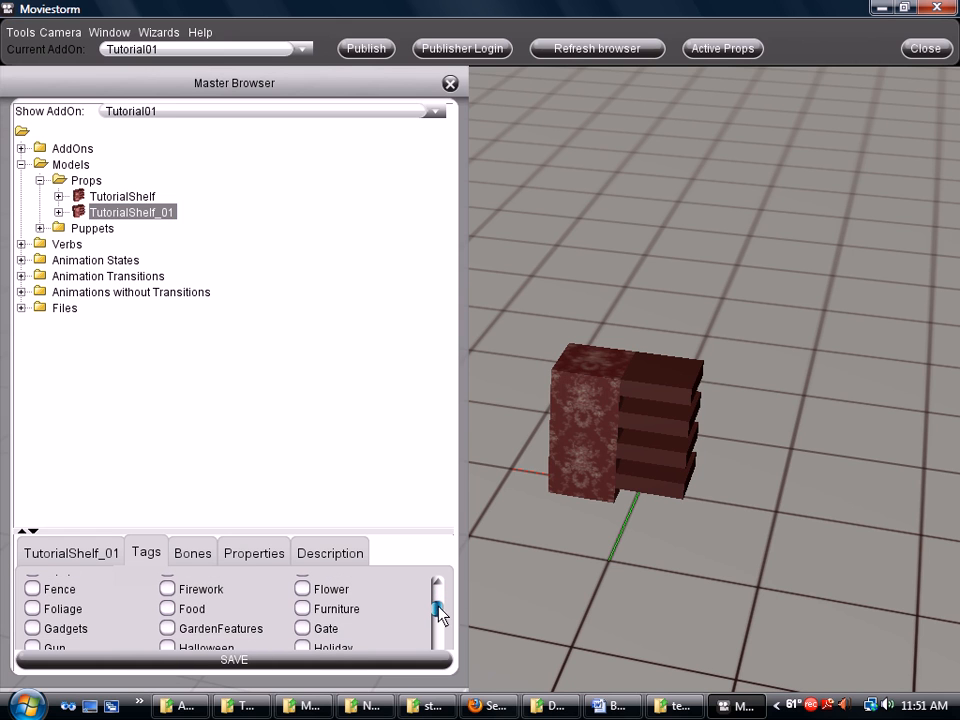
{"action": "left_click", "coordinate": [308, 609]}
{"action": "scroll", "coordinate": [443, 625], "scroll_direction": "down", "scroll_amount": 5}
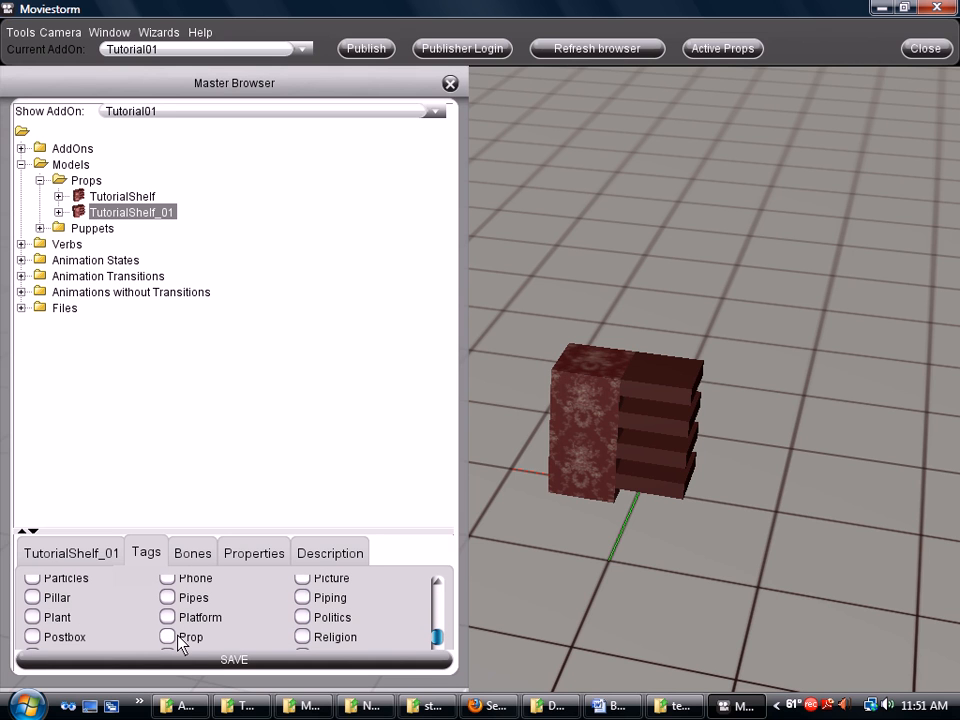
{"action": "left_click", "coordinate": [172, 638]}
Enable Scalable and Attaches to Floor in the shelf's Properties, then save
{"action": "left_click", "coordinate": [267, 556]}
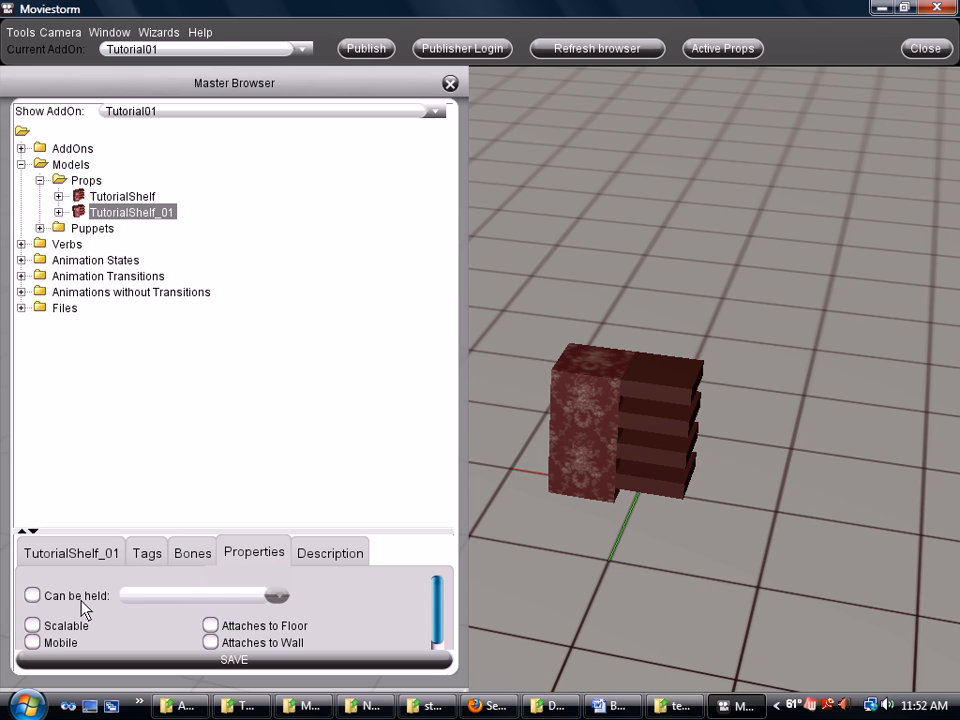
{"action": "scroll", "coordinate": [440, 595], "scroll_direction": "down", "scroll_amount": 2}
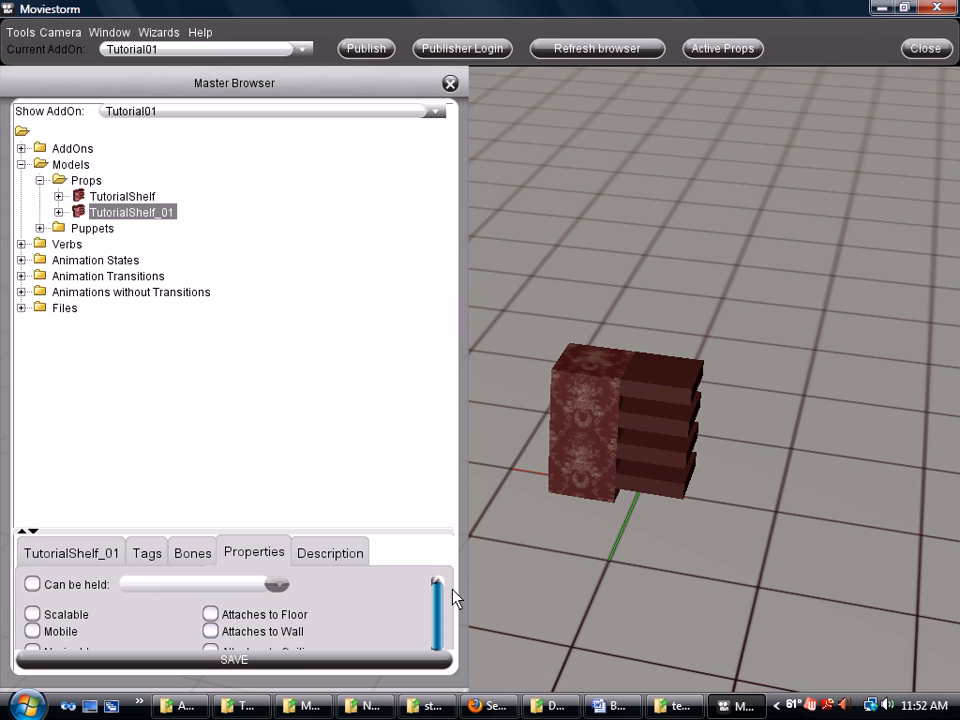
{"action": "left_click_drag", "start_coordinate": [440, 595], "coordinate": [441, 610]}
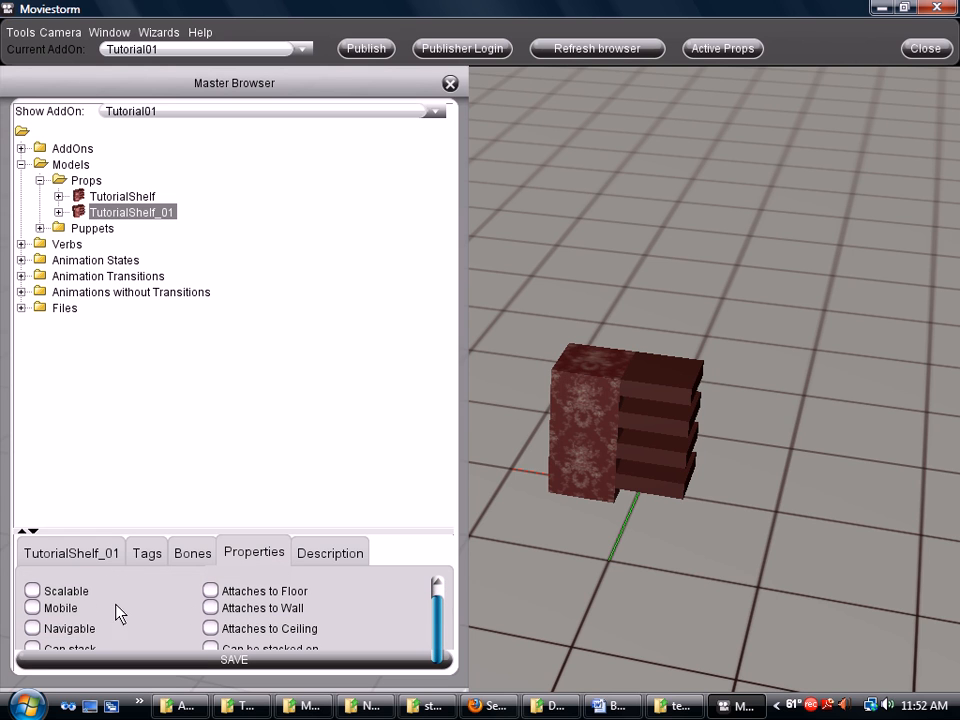
{"action": "left_click", "coordinate": [32, 591]}
{"action": "left_click", "coordinate": [211, 591]}
{"action": "left_click_drag", "start_coordinate": [441, 617], "coordinate": [441, 643]}
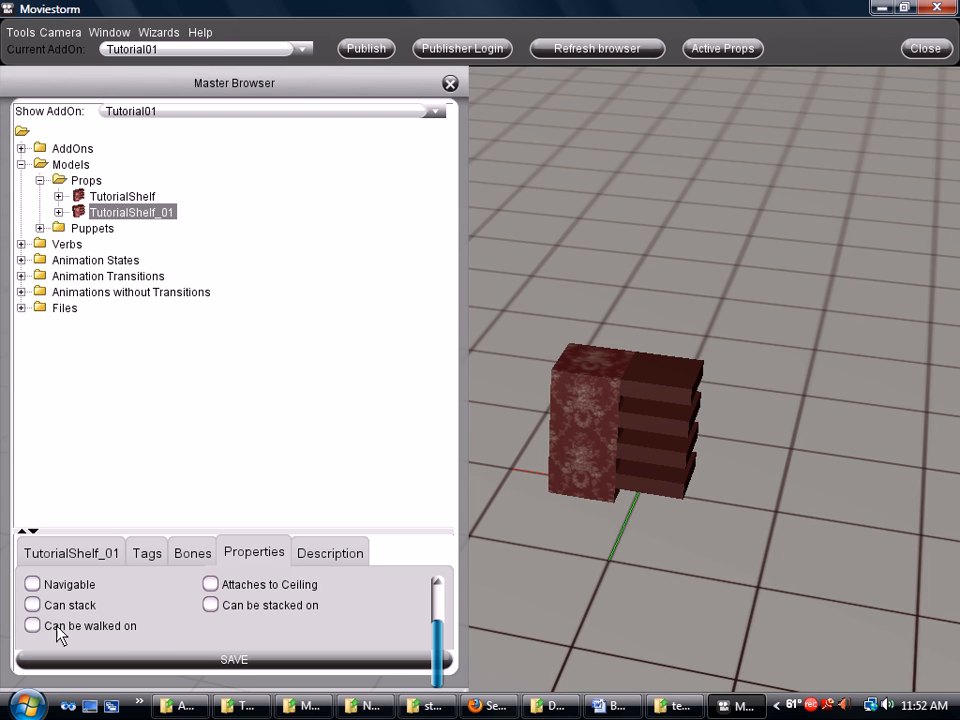
{"action": "left_click", "coordinate": [236, 663]}
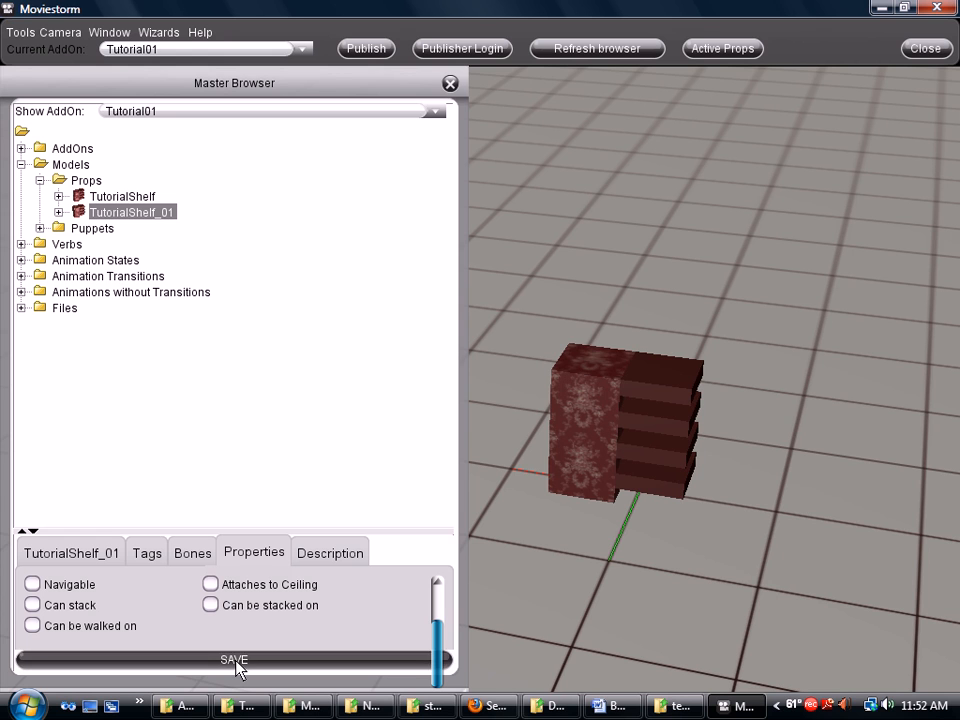
Expand TutorialShelf_01 > Templates and open material TutorialShelf_01_[0] in the Template Material Editor
{"action": "left_click", "coordinate": [58, 212]}
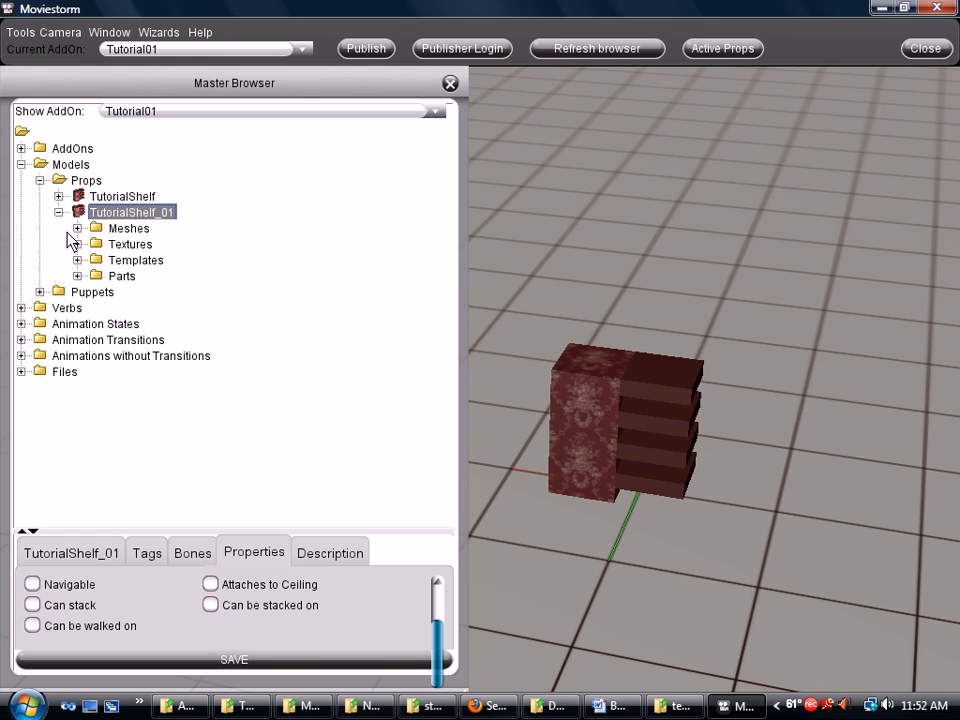
{"action": "left_click", "coordinate": [77, 260]}
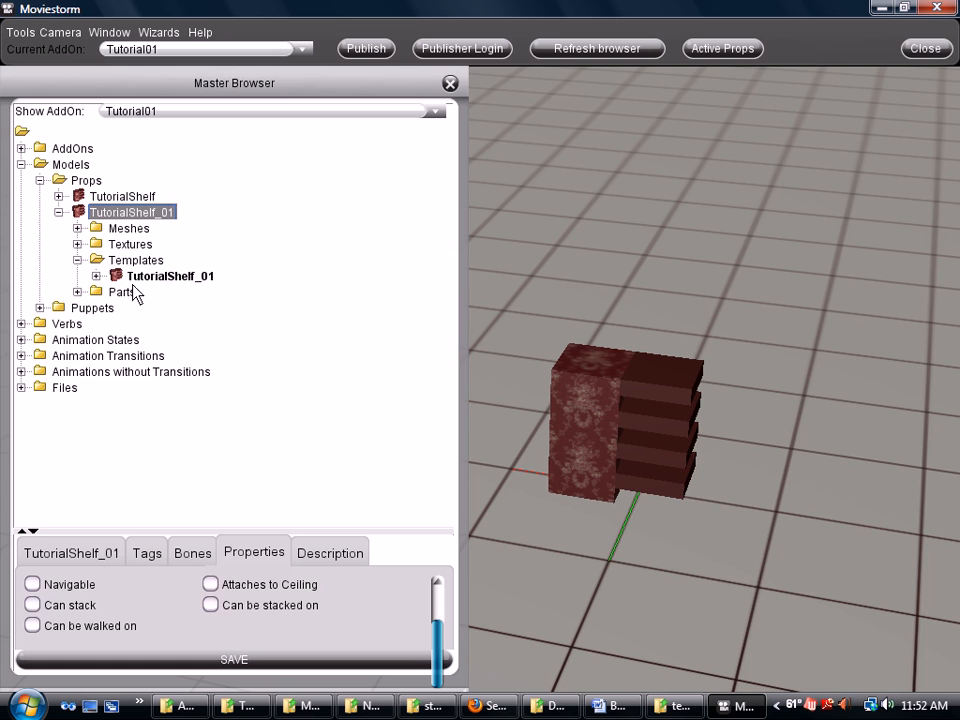
{"action": "left_click", "coordinate": [182, 276]}
{"action": "left_click_drag", "start_coordinate": [449, 543], "coordinate": [446, 608]}
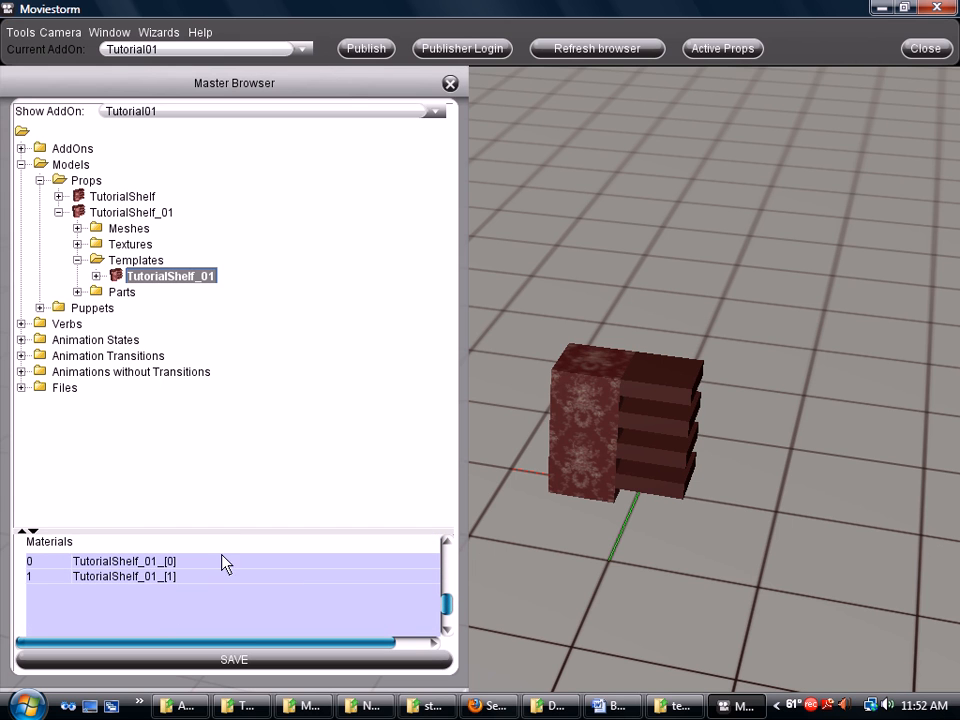
{"action": "double_click", "coordinate": [157, 563]}
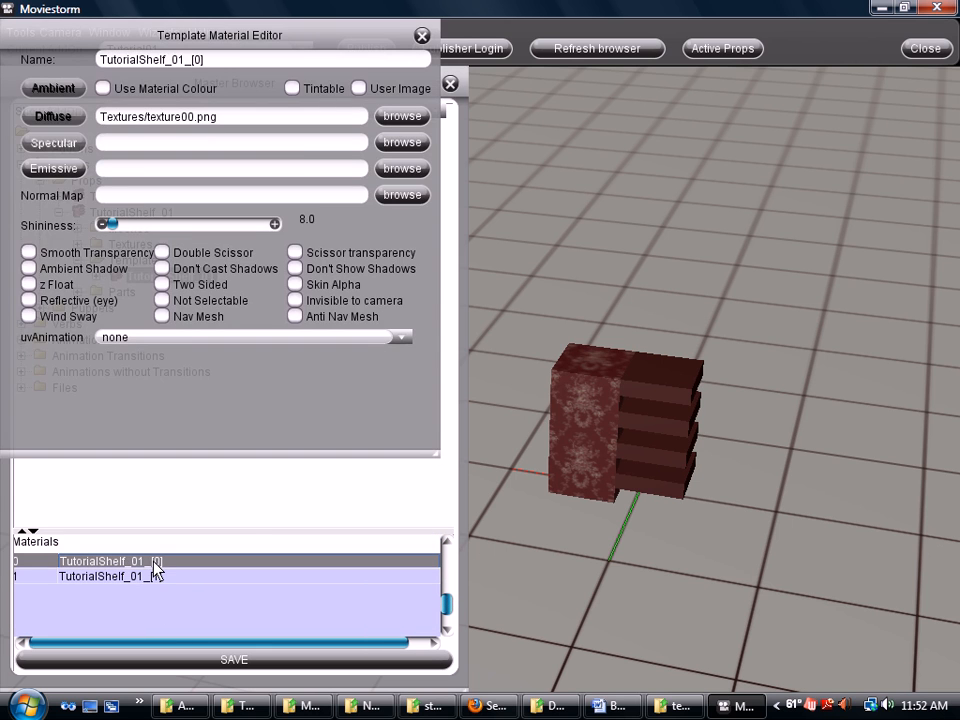
Enable Don't Show Shadows on material TutorialShelf_01_[0]
{"action": "left_click", "coordinate": [295, 270]}
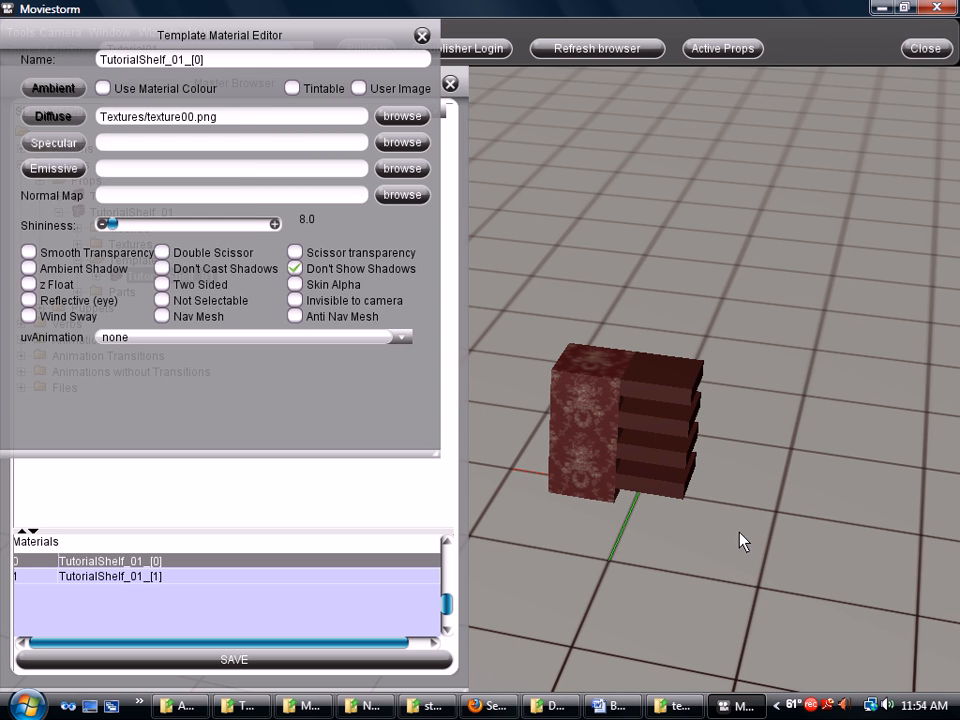
{"action": "right_click_drag", "start_coordinate": [556, 493], "coordinate": [505, 498]}
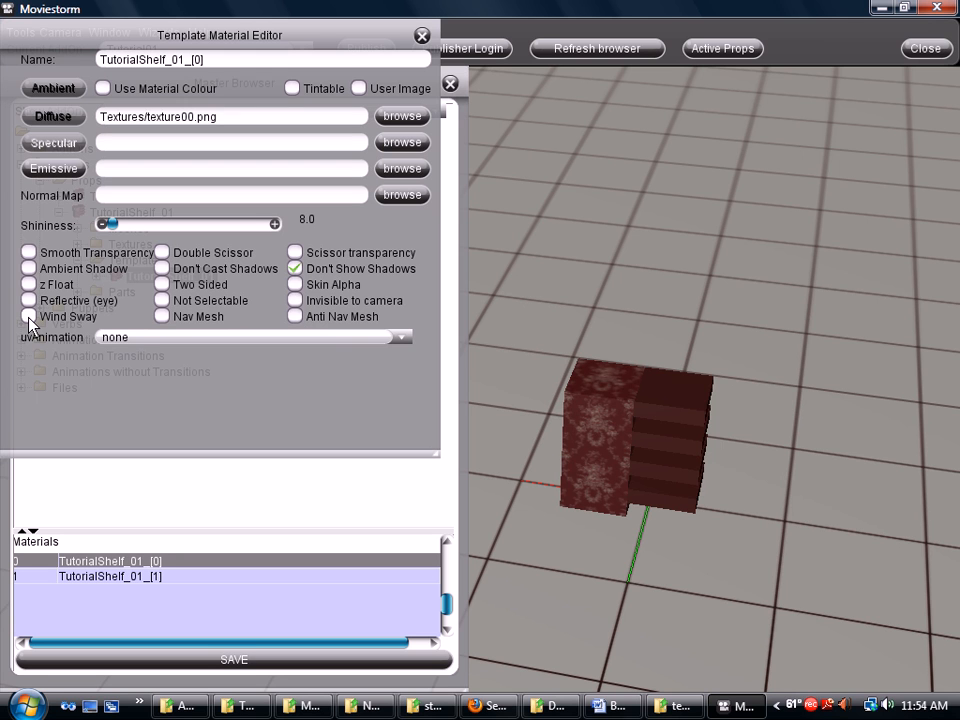
{"action": "left_click_drag", "start_coordinate": [608, 432], "coordinate": [573, 389]}
{"action": "scroll", "coordinate": [565, 435], "scroll_direction": "up", "scroll_amount": 6}
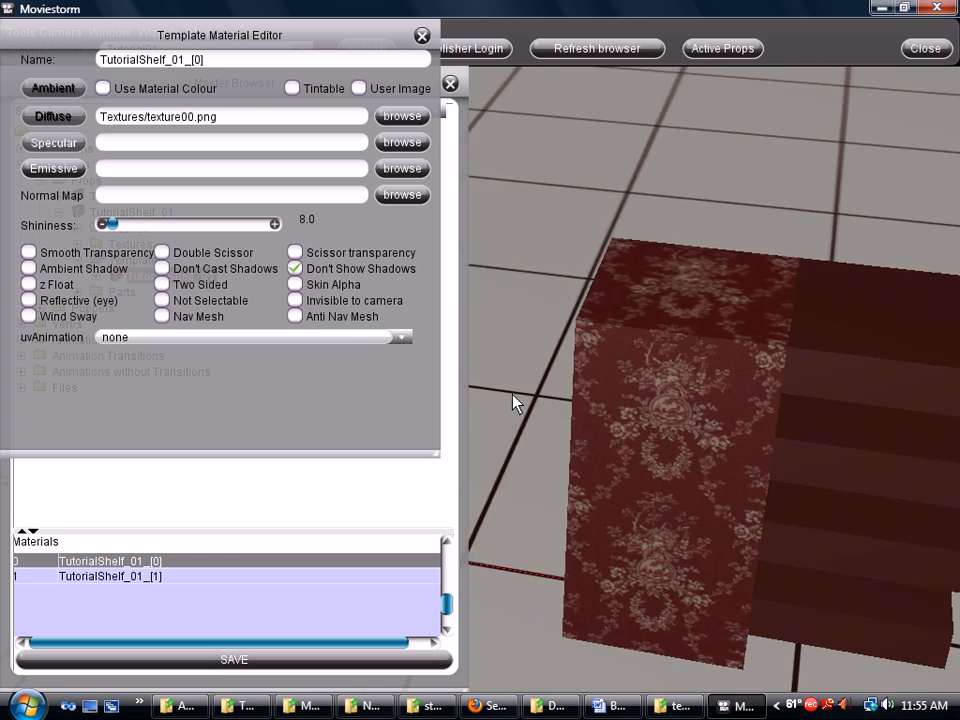
{"action": "left_click_drag", "start_coordinate": [497, 400], "coordinate": [505, 408]}
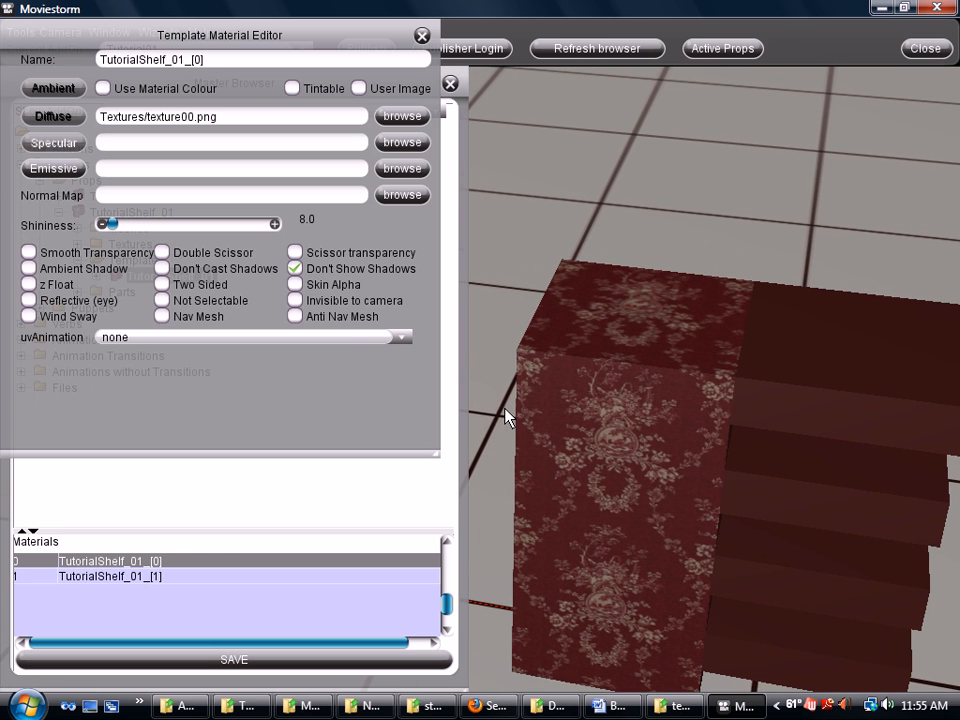
{"action": "left_click", "coordinate": [29, 316]}
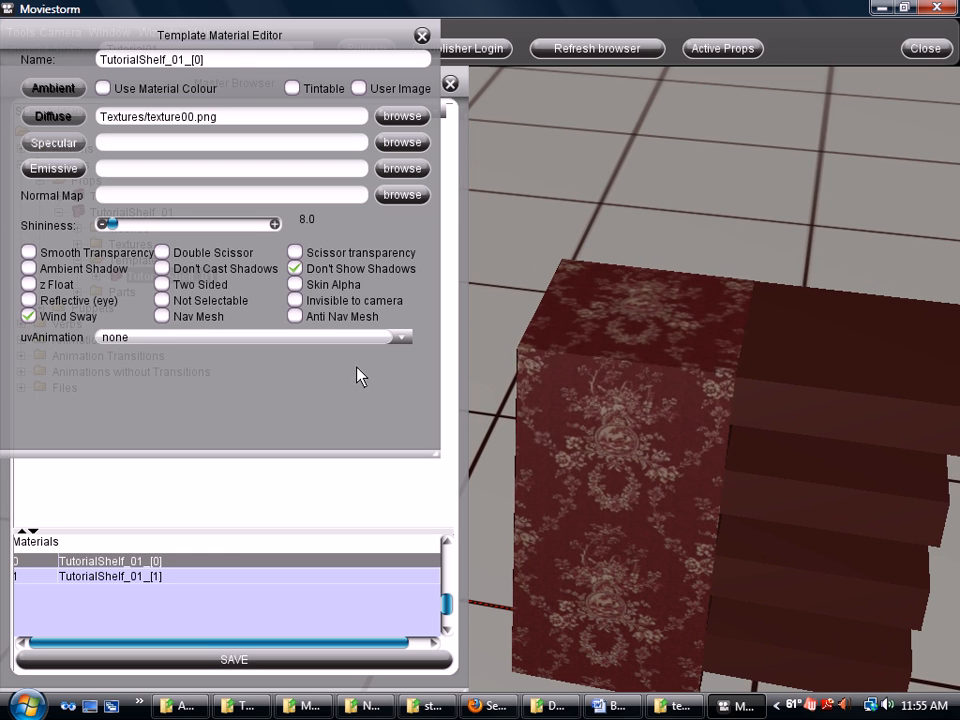
{"action": "left_click", "coordinate": [29, 316]}
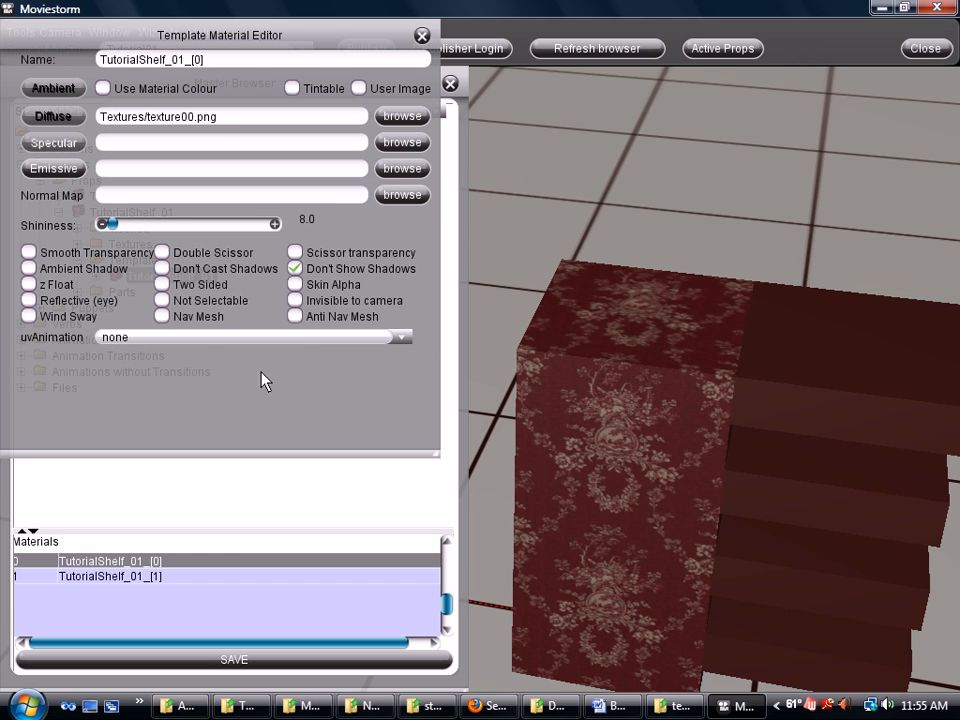
{"action": "left_click", "coordinate": [404, 340]}
{"action": "left_click", "coordinate": [404, 340]}
{"action": "left_click", "coordinate": [404, 340]}
{"action": "left_click", "coordinate": [404, 340]}
Turn on Use Material Colour for TutorialShelf_01_[0] and bring up the Specular colour palette
{"action": "scroll", "coordinate": [590, 316], "scroll_direction": "down", "scroll_amount": 3}
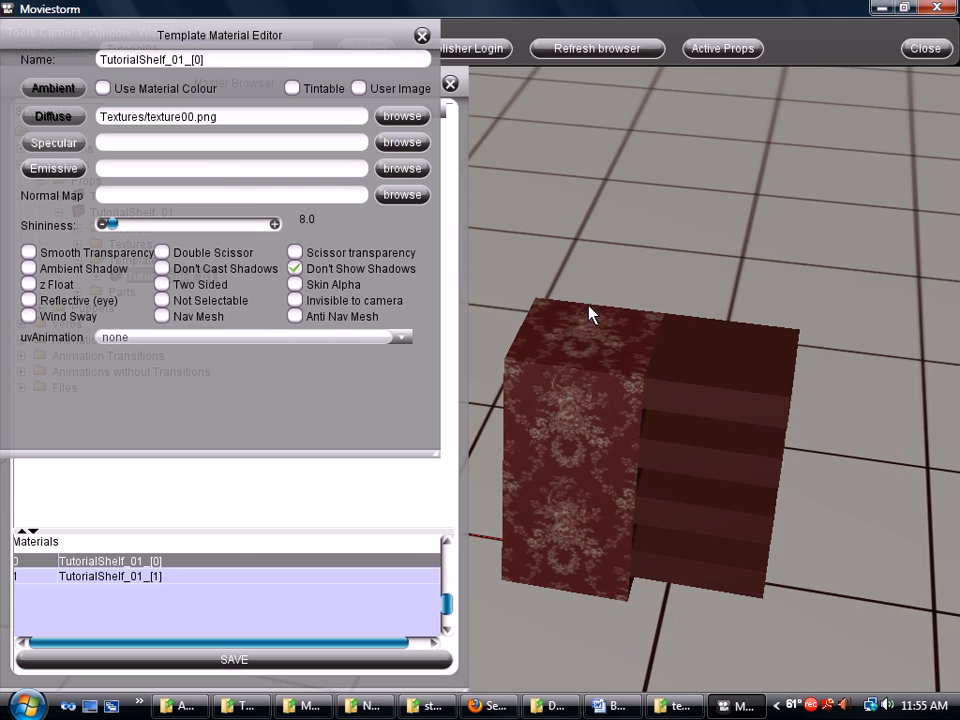
{"action": "left_click", "coordinate": [106, 90]}
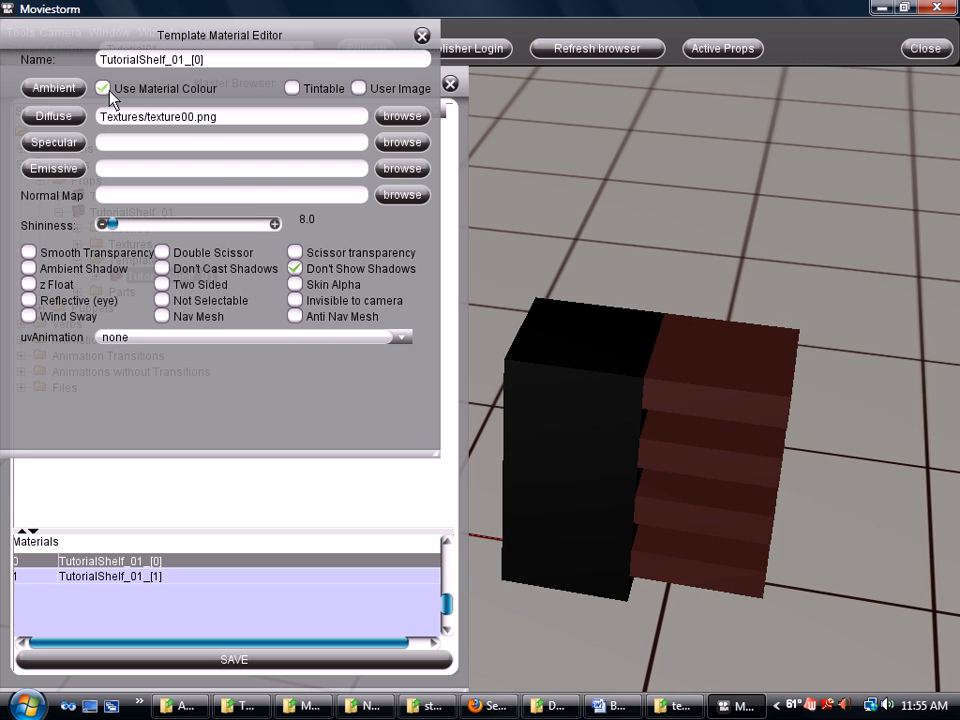
{"action": "left_click", "coordinate": [106, 90]}
{"action": "left_click", "coordinate": [106, 90]}
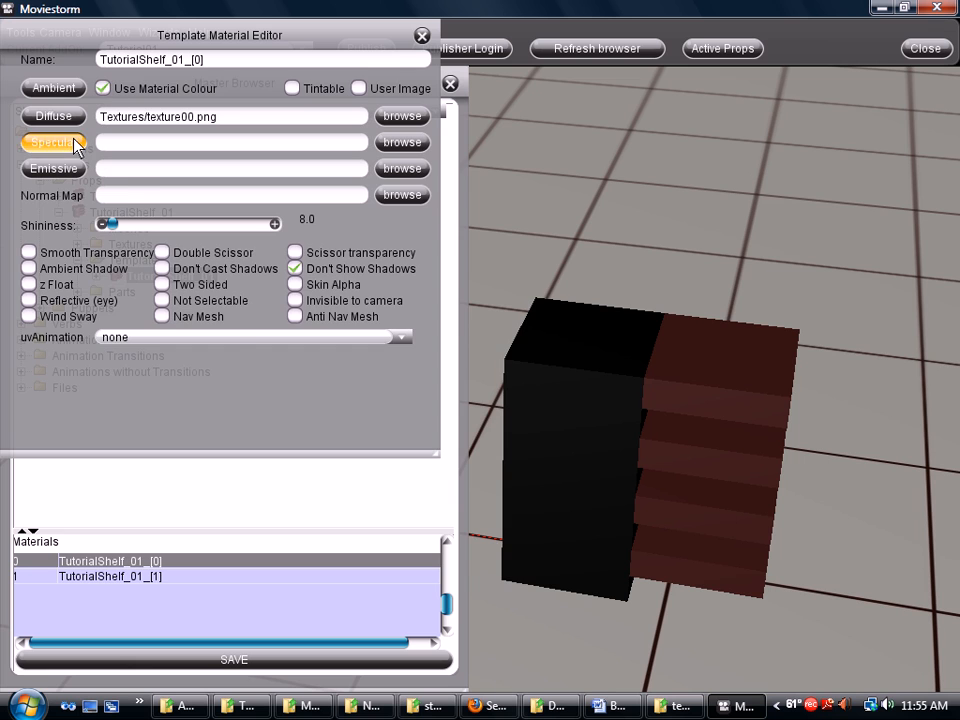
{"action": "left_click", "coordinate": [77, 146]}
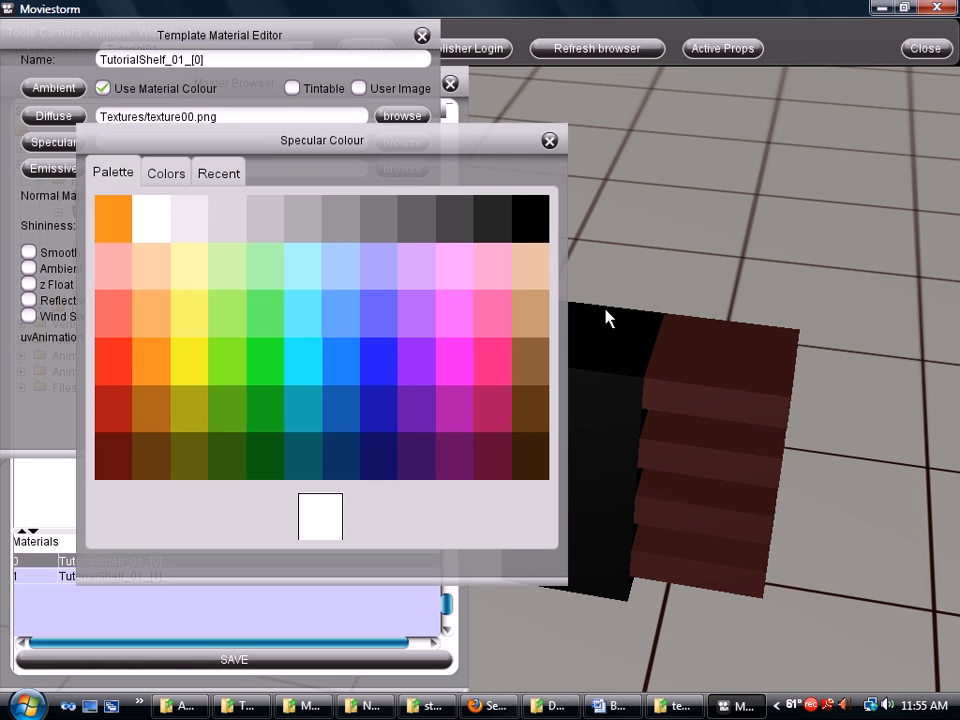
Close the Specular palette and turn Use Material Colour off to restore the floral texture
{"action": "left_click", "coordinate": [549, 141]}
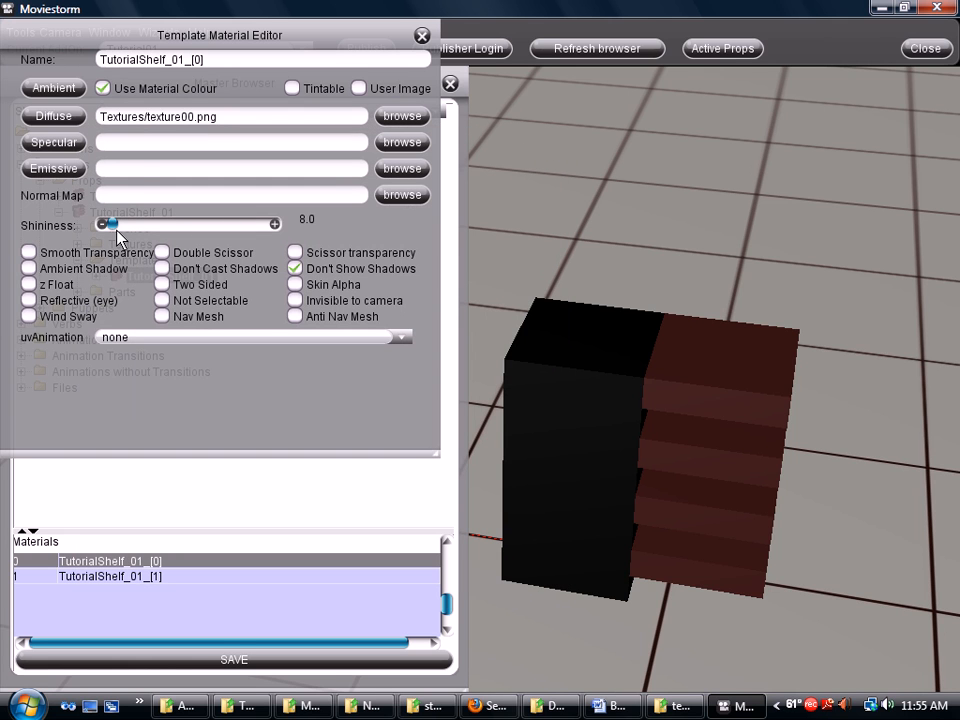
{"action": "left_click", "coordinate": [102, 88]}
{"action": "mouse_move", "coordinate": [111, 224]}
{"action": "left_mouse_down"}
{"action": "mouse_move", "coordinate": [204, 229]}
{"action": "mouse_move", "coordinate": [77, 215]}
{"action": "mouse_move", "coordinate": [78, 226]}
{"action": "mouse_move", "coordinate": [111, 224]}
{"action": "left_mouse_up"}
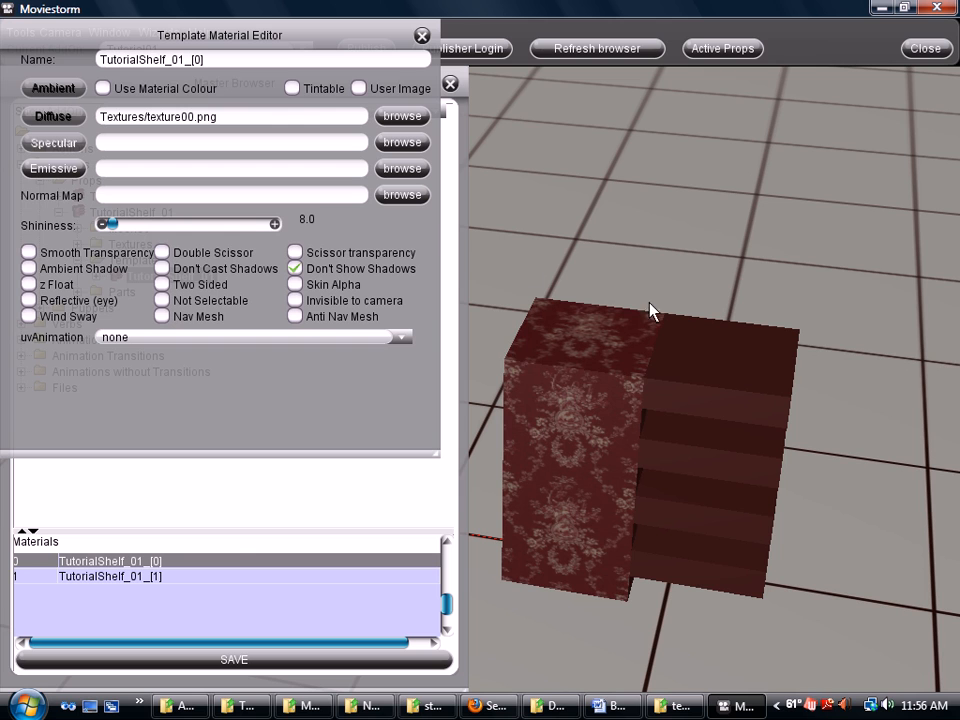
Leave Tintable off, check User Image on TutorialShelf_01_[0], and close the material editor
{"action": "left_click", "coordinate": [292, 89]}
{"action": "left_click", "coordinate": [293, 89]}
{"action": "left_click", "coordinate": [293, 89]}
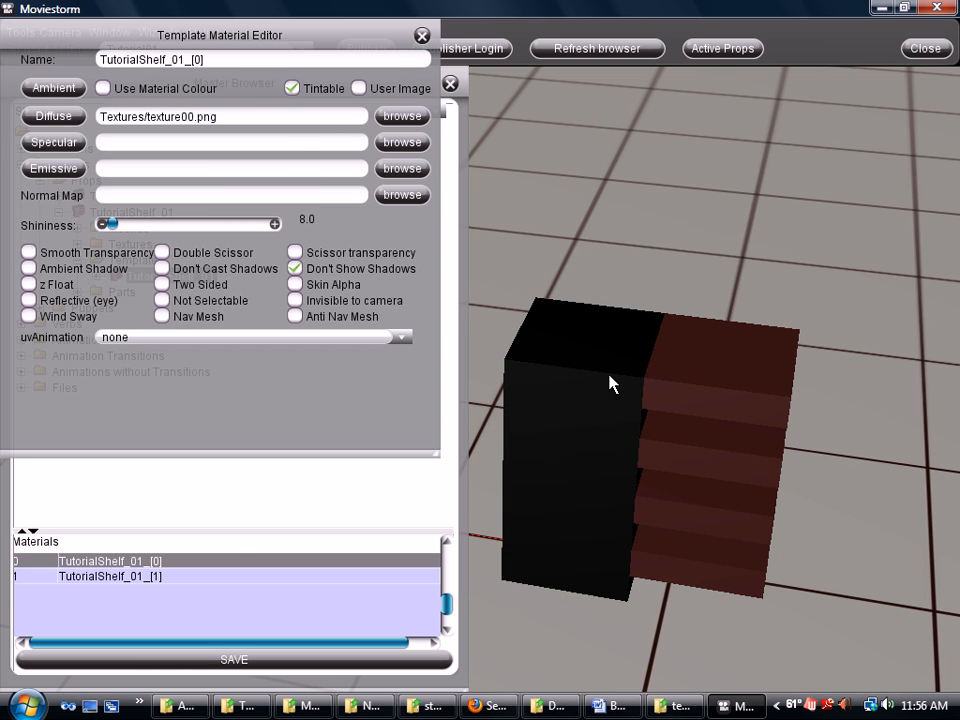
{"action": "left_click", "coordinate": [56, 117]}
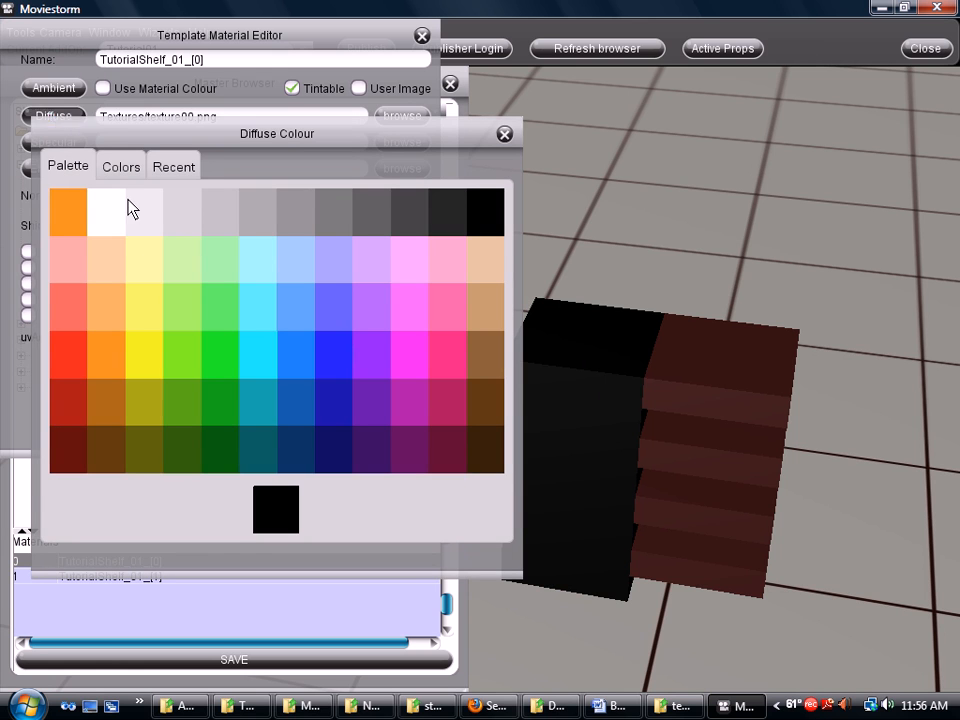
{"action": "left_click", "coordinate": [505, 134]}
{"action": "left_click", "coordinate": [293, 89]}
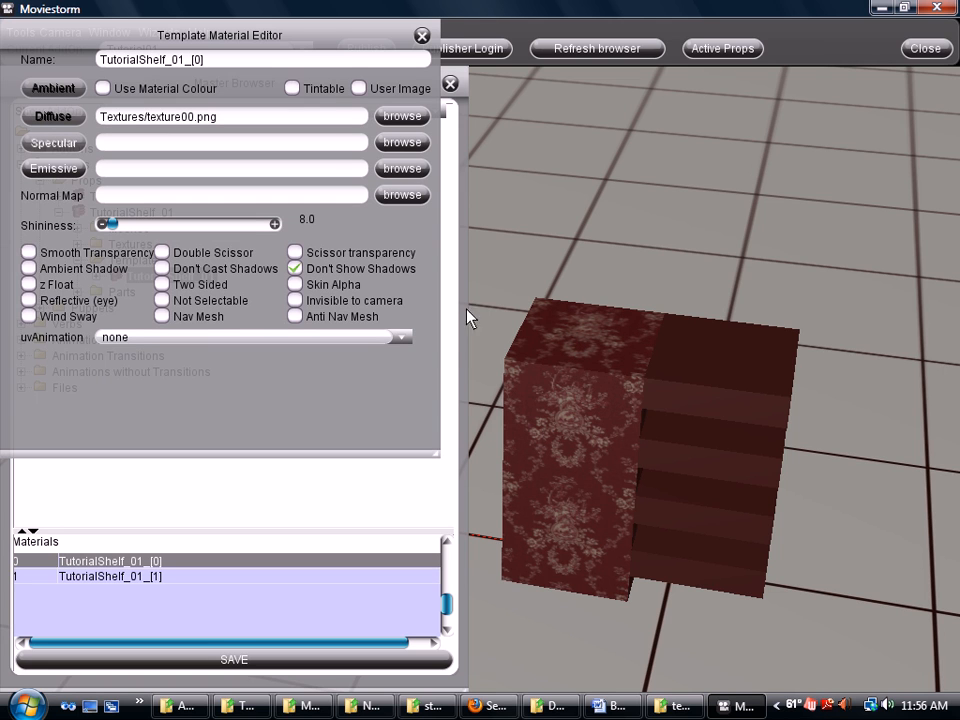
{"action": "left_click", "coordinate": [359, 90]}
{"action": "left_click", "coordinate": [422, 37]}
Turn on Don't Show Shadows for TutorialShelf_01_[1], comparing Use Material Colour and Tintable settings
{"action": "double_click", "coordinate": [155, 576]}
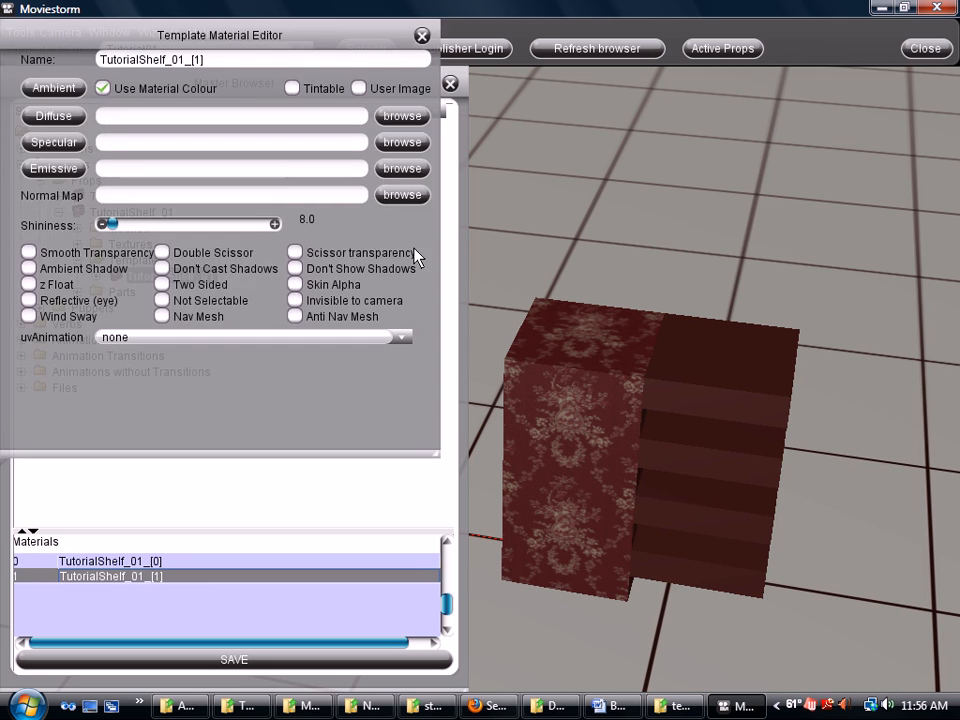
{"action": "left_click", "coordinate": [295, 268]}
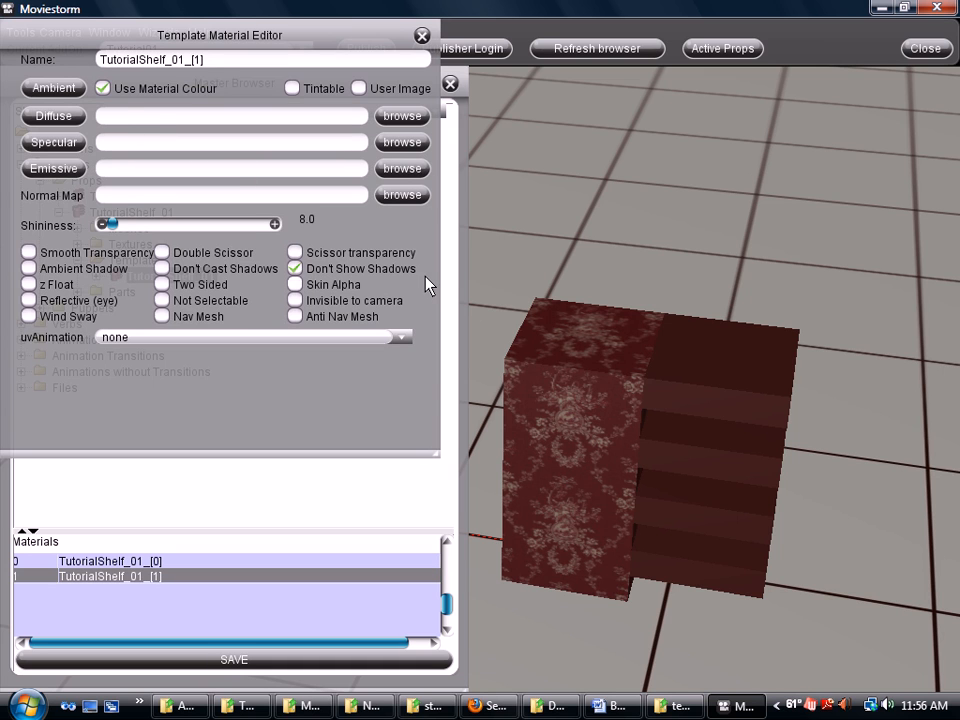
{"action": "left_click", "coordinate": [102, 89]}
{"action": "left_click", "coordinate": [102, 89]}
{"action": "left_click", "coordinate": [102, 88]}
{"action": "left_click", "coordinate": [292, 88]}
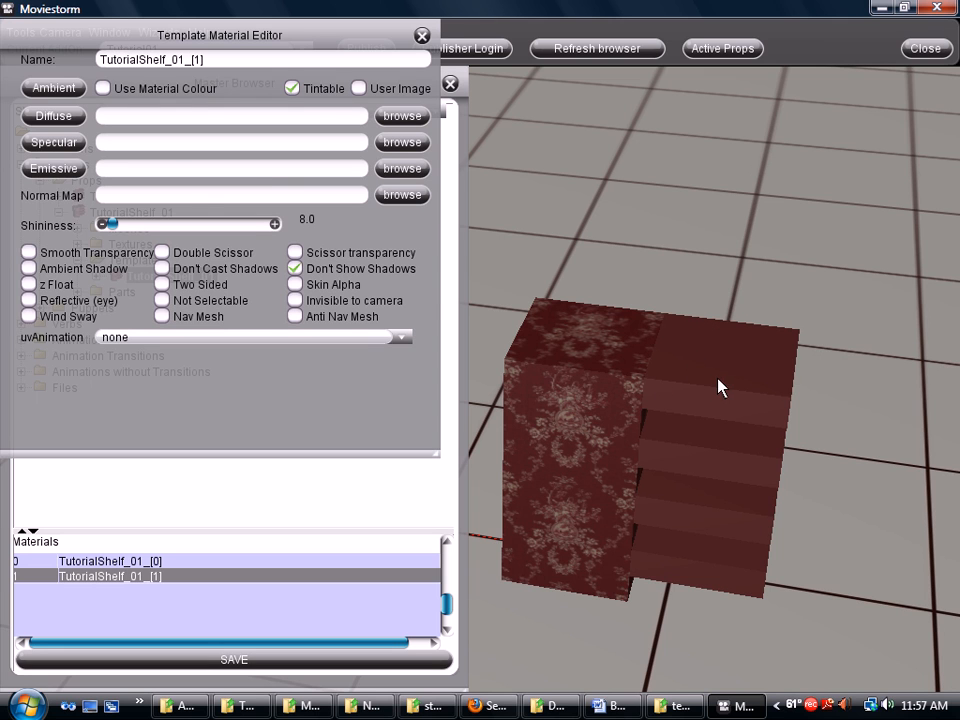
{"action": "left_click", "coordinate": [291, 89]}
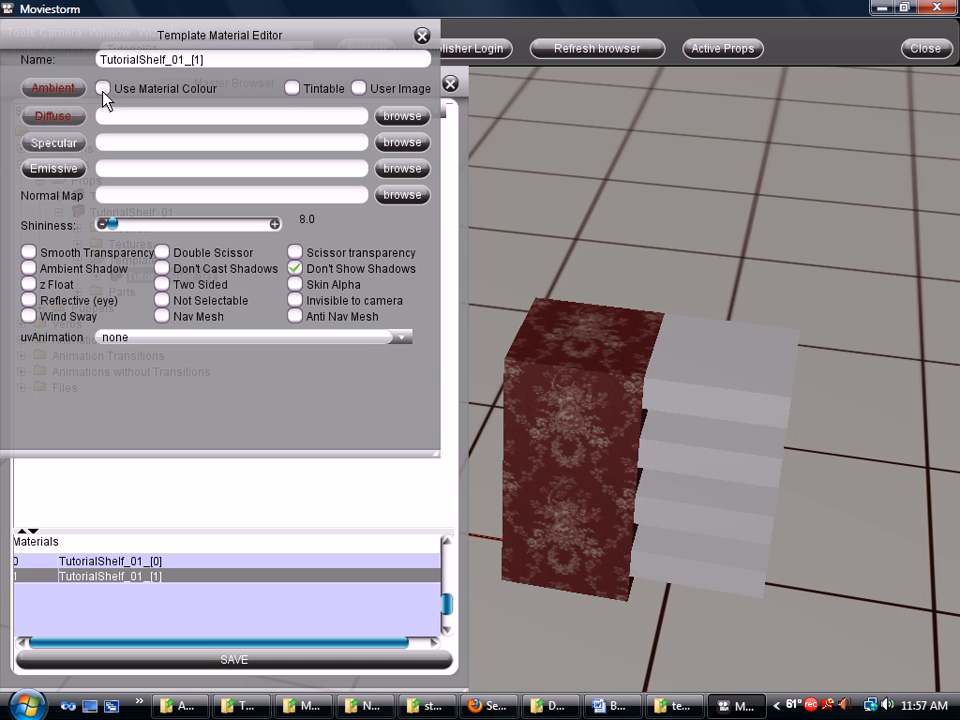
{"action": "left_click", "coordinate": [103, 88]}
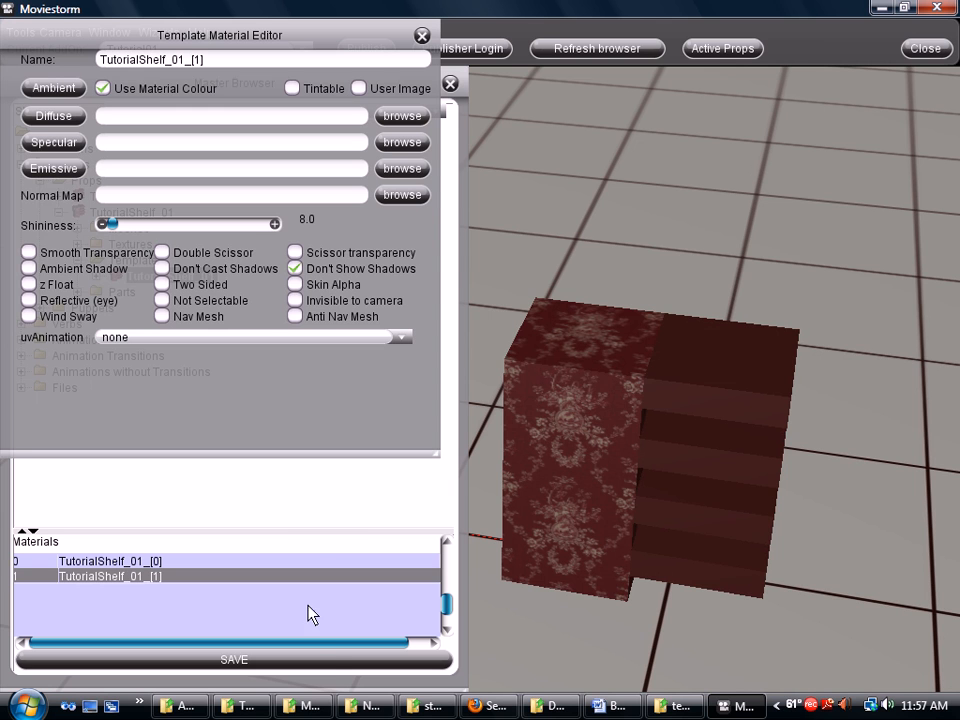
Save the shelf materials, then adjust the thumbnail angle and zoom it slightly out
{"action": "left_click", "coordinate": [326, 662]}
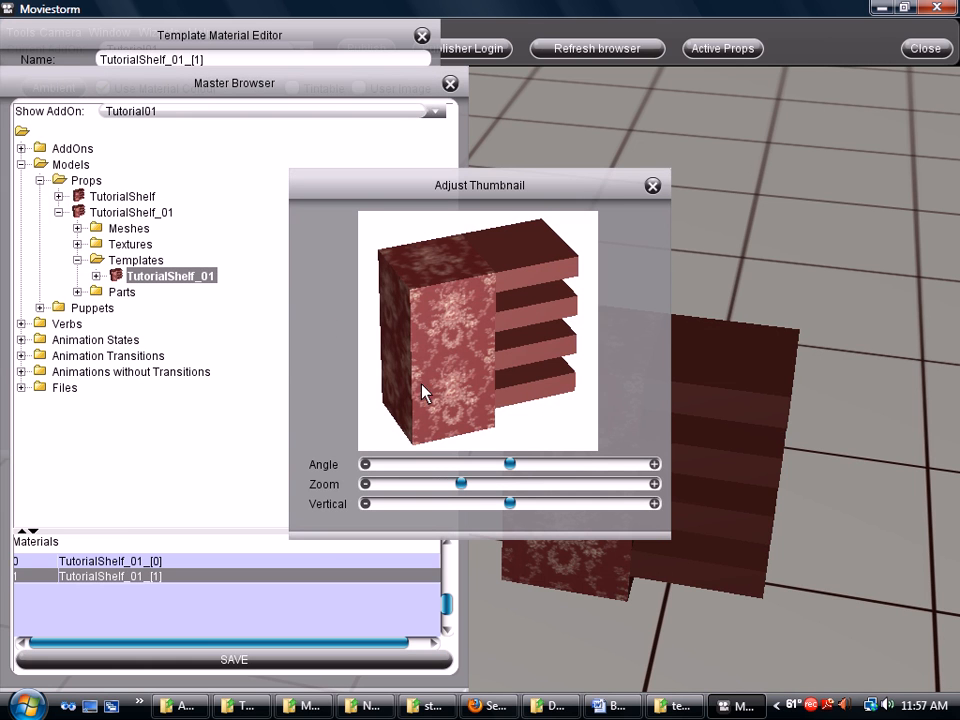
{"action": "left_click", "coordinate": [421, 36]}
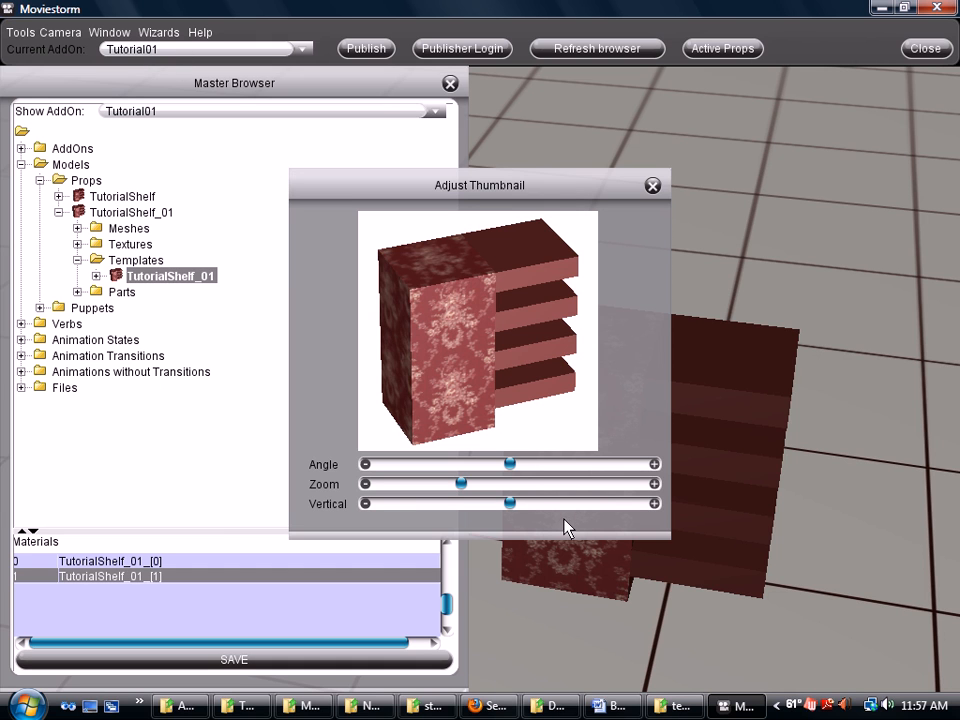
{"action": "mouse_move", "coordinate": [512, 464]}
{"action": "left_mouse_down"}
{"action": "mouse_move", "coordinate": [494, 466]}
{"action": "mouse_move", "coordinate": [514, 465]}
{"action": "left_mouse_up"}
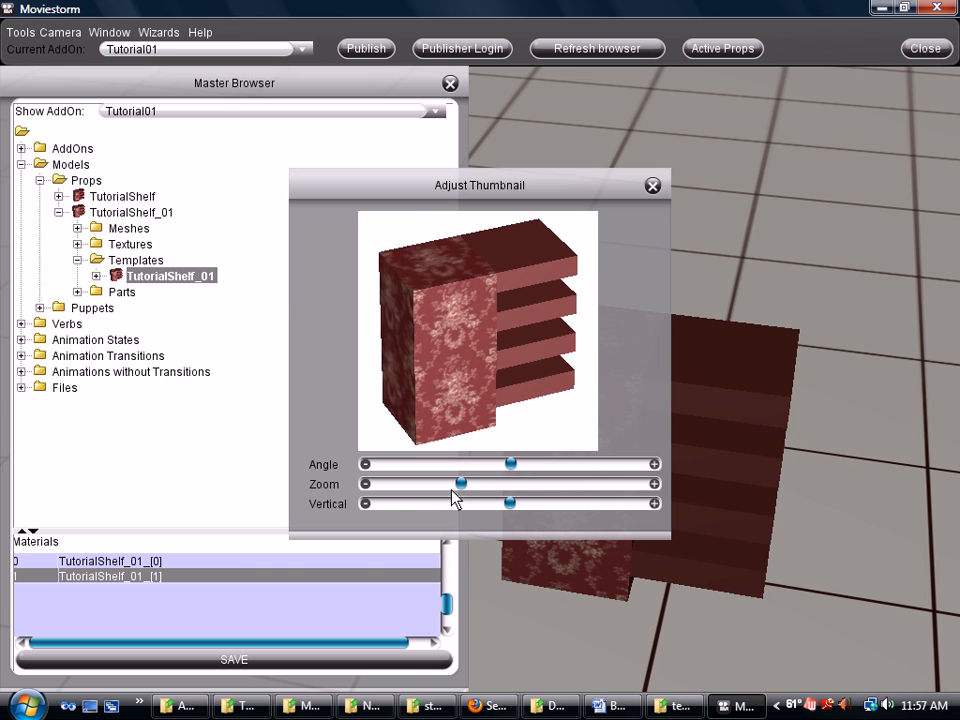
{"action": "mouse_move", "coordinate": [461, 484]}
{"action": "left_mouse_down"}
{"action": "mouse_move", "coordinate": [439, 484]}
{"action": "mouse_move", "coordinate": [457, 485]}
{"action": "left_mouse_up"}
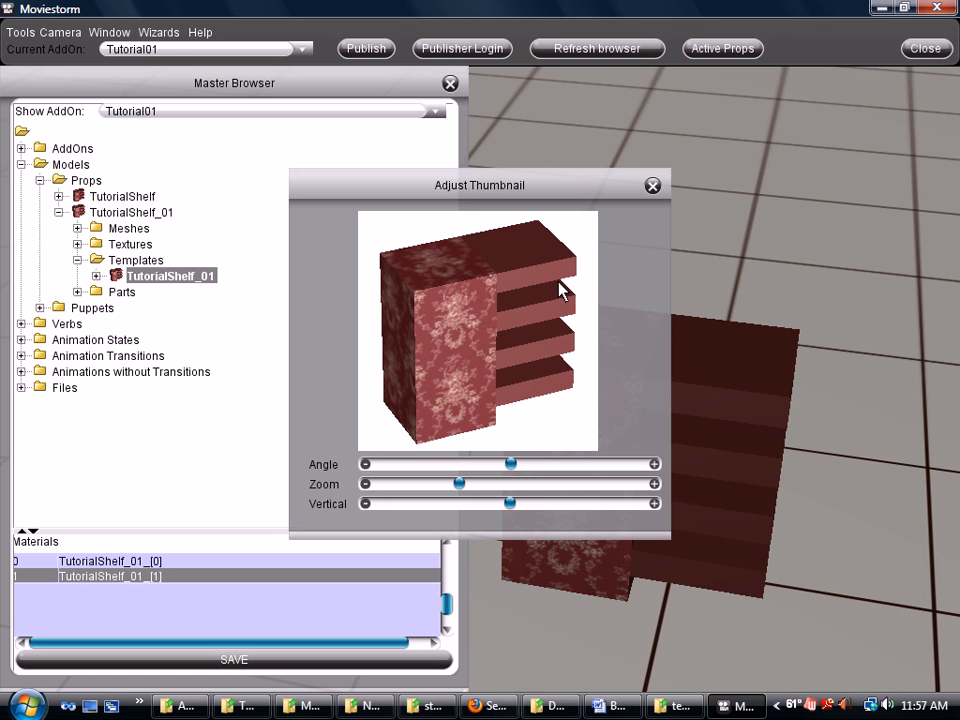
{"action": "left_click", "coordinate": [652, 186]}
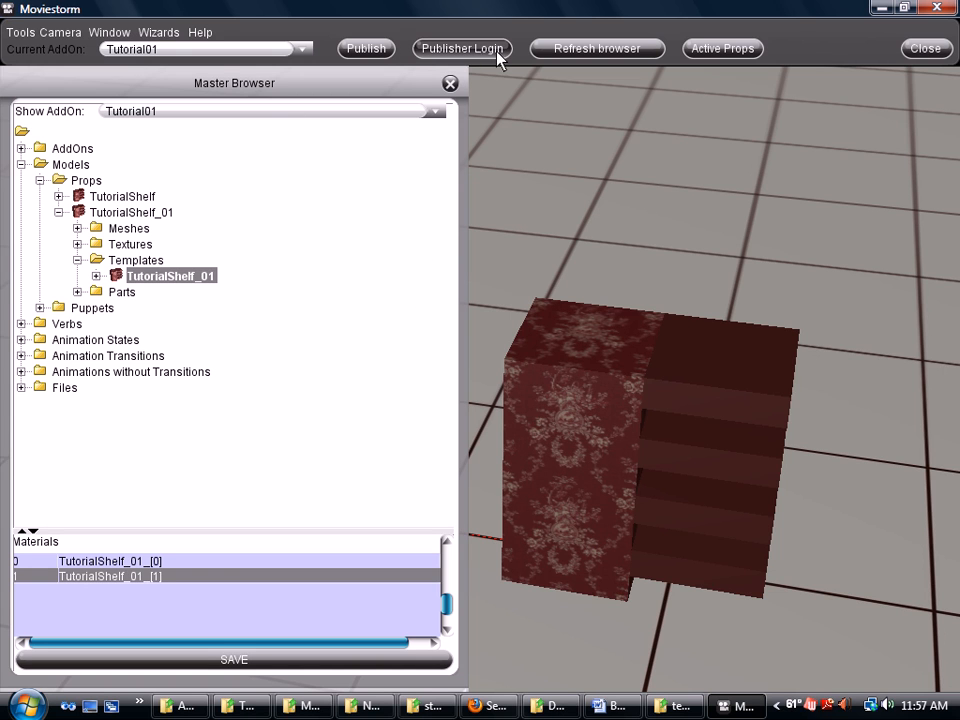
Log in with the publisher name and password, then open Tutorial01's publish settings
{"action": "left_click", "coordinate": [462, 48]}
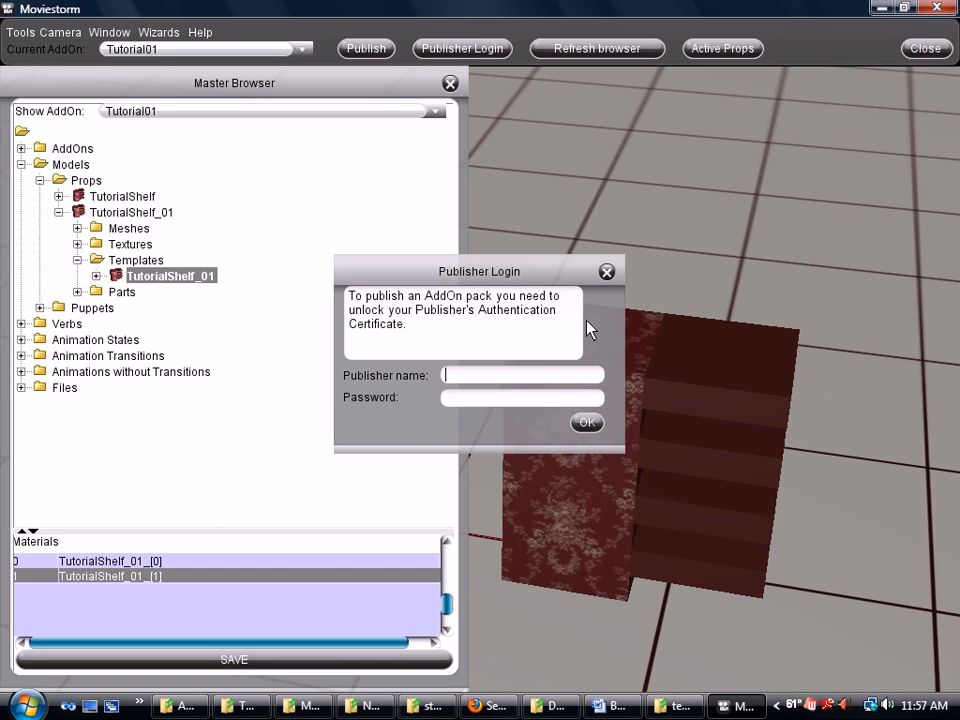
{"action": "key", "text": "Tab"}
{"action": "type", "text": "****"}
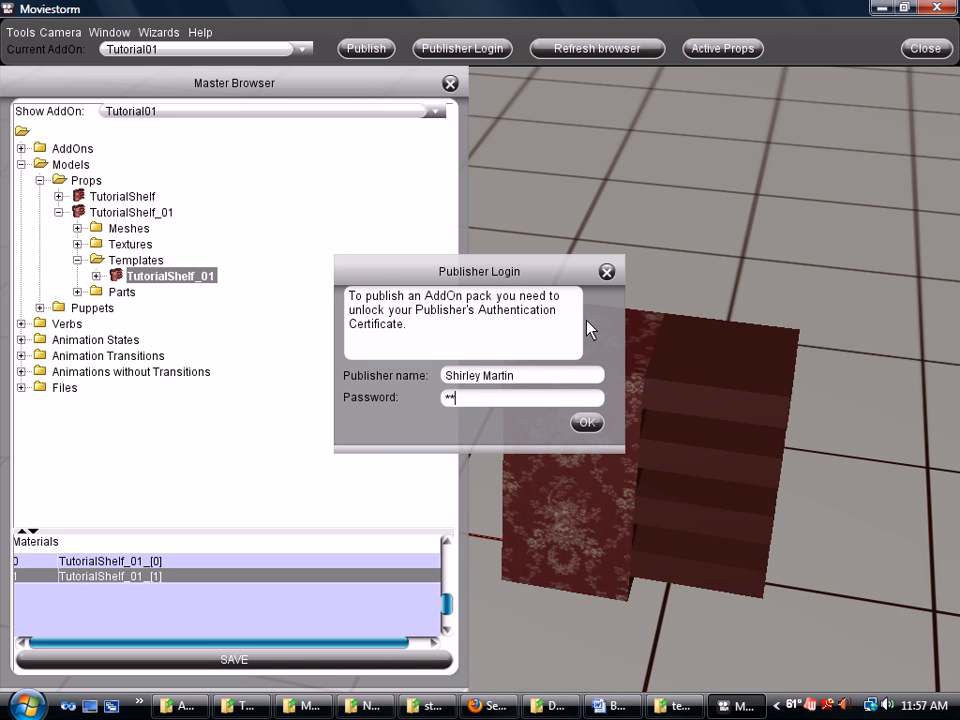
{"action": "type", "text": "******"}
{"action": "key", "text": "Return"}
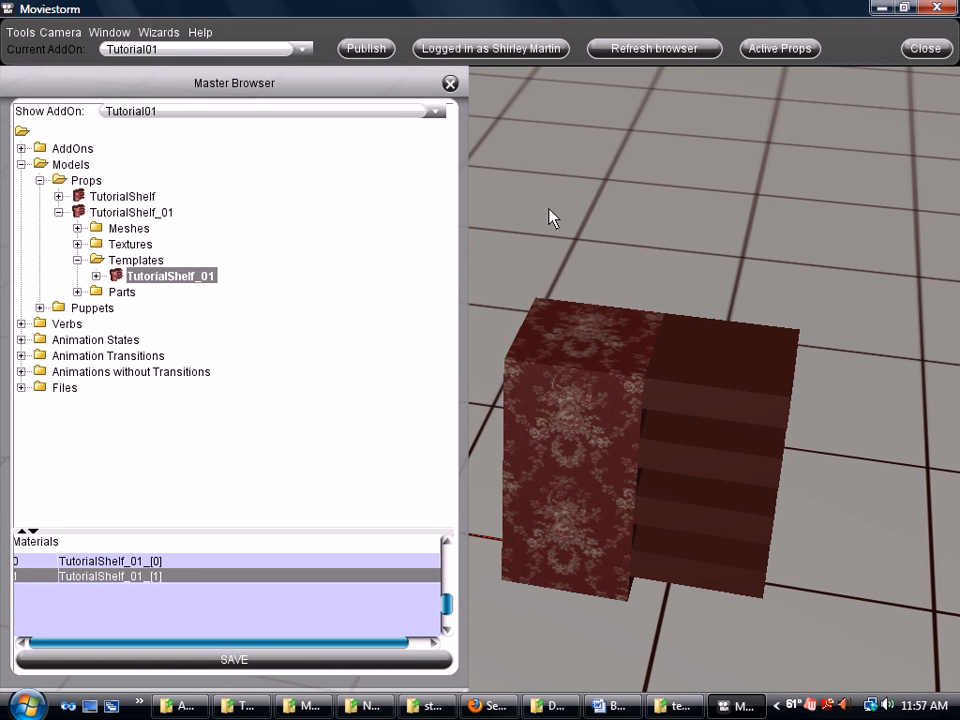
{"action": "left_click", "coordinate": [366, 48]}
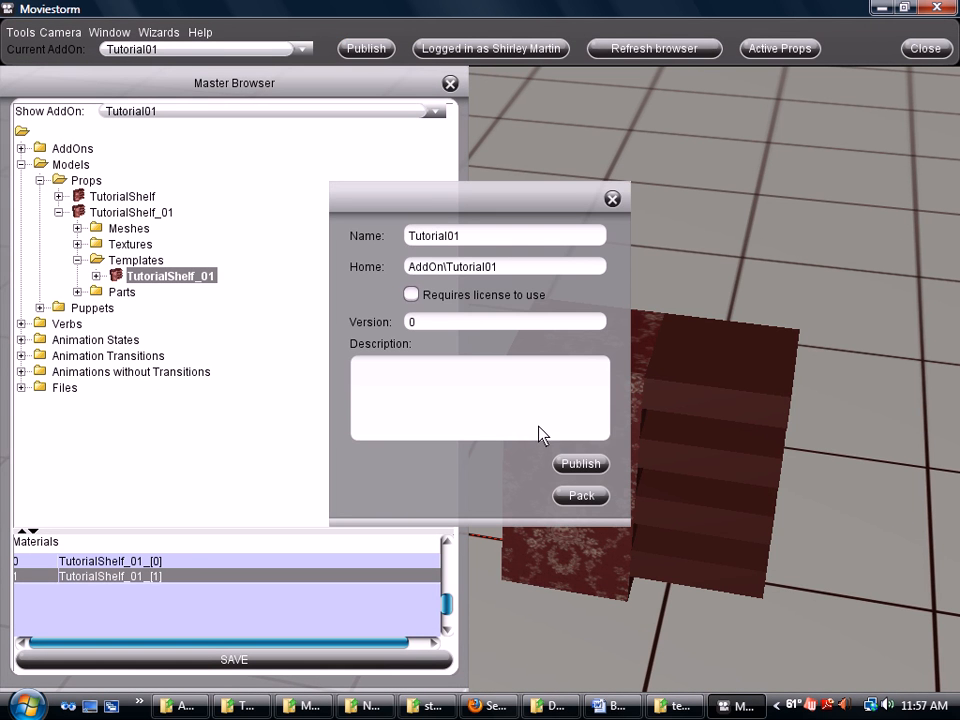
Publish Tutorial01, dismiss the Done! message, and close the Publish dialog
{"action": "left_click", "coordinate": [564, 468]}
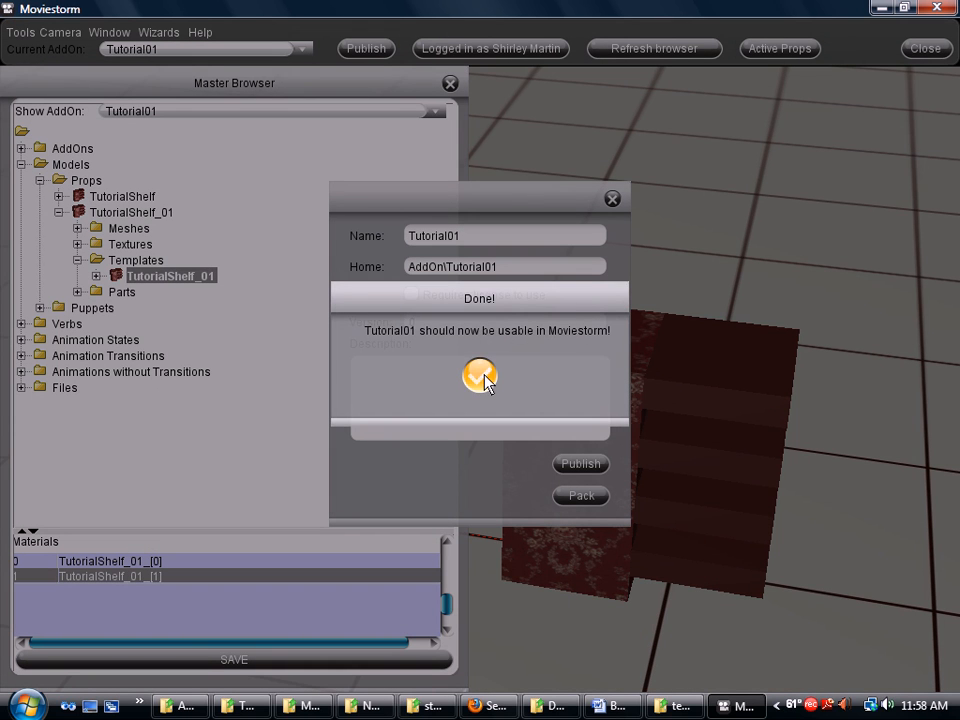
{"action": "left_click", "coordinate": [480, 377]}
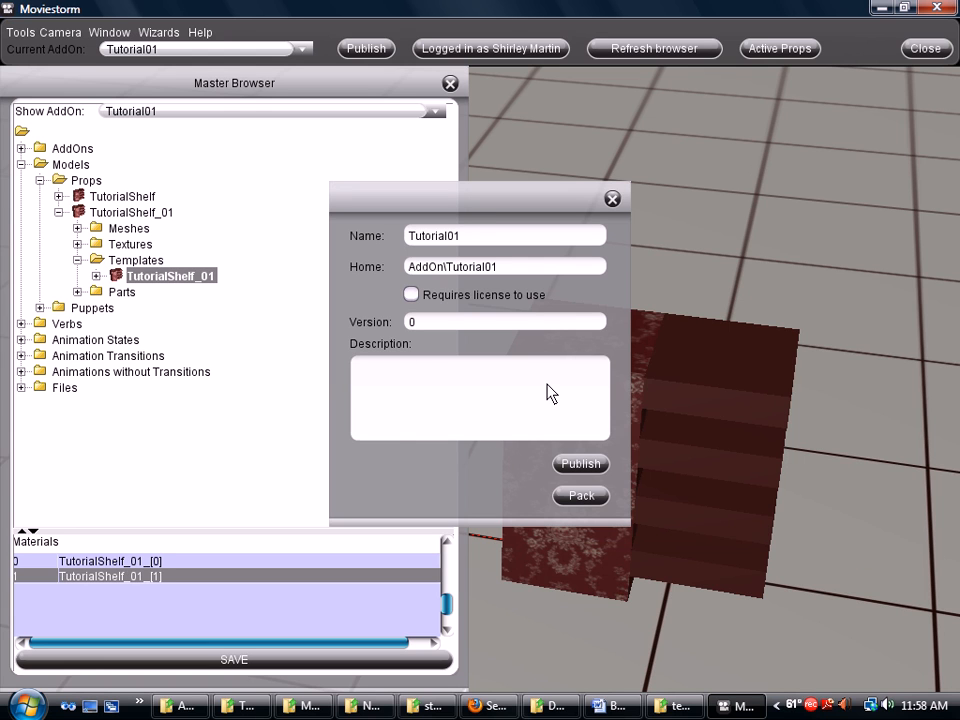
{"action": "left_click", "coordinate": [614, 201]}
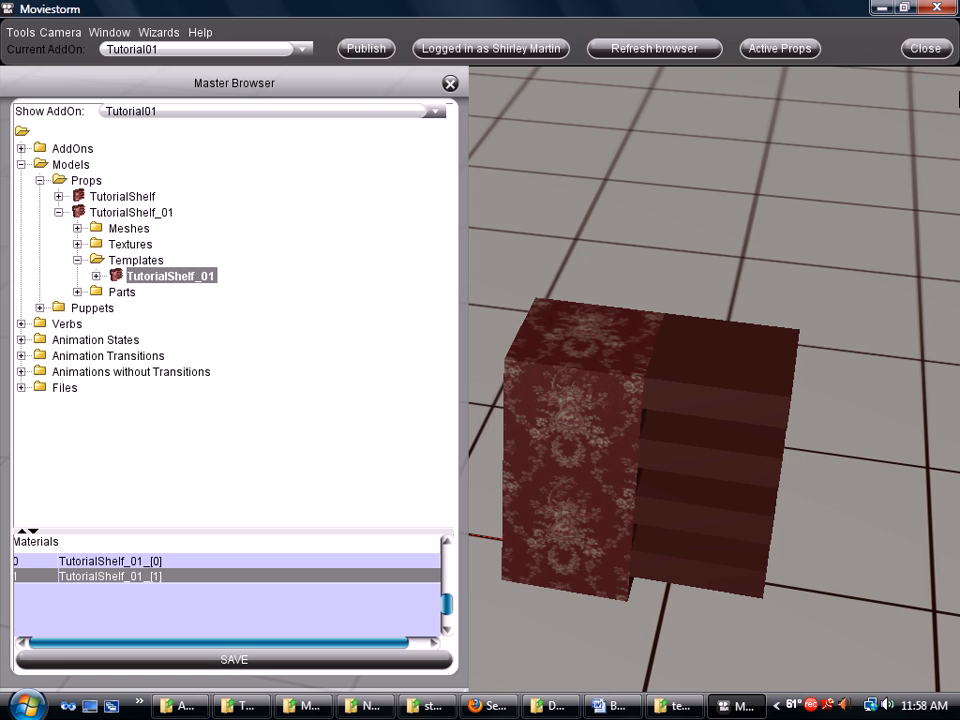
Quit the modding tool and go back to the Moviestorm-1.4 Modding folder in Explorer
{"action": "left_click", "coordinate": [940, 51]}
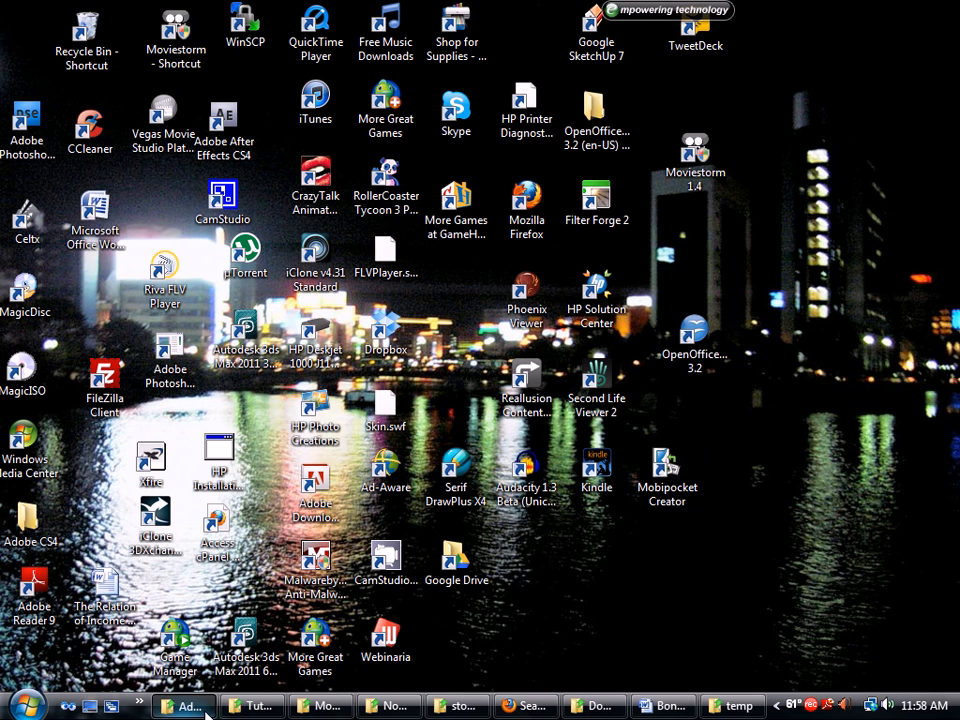
{"action": "left_click", "coordinate": [203, 708]}
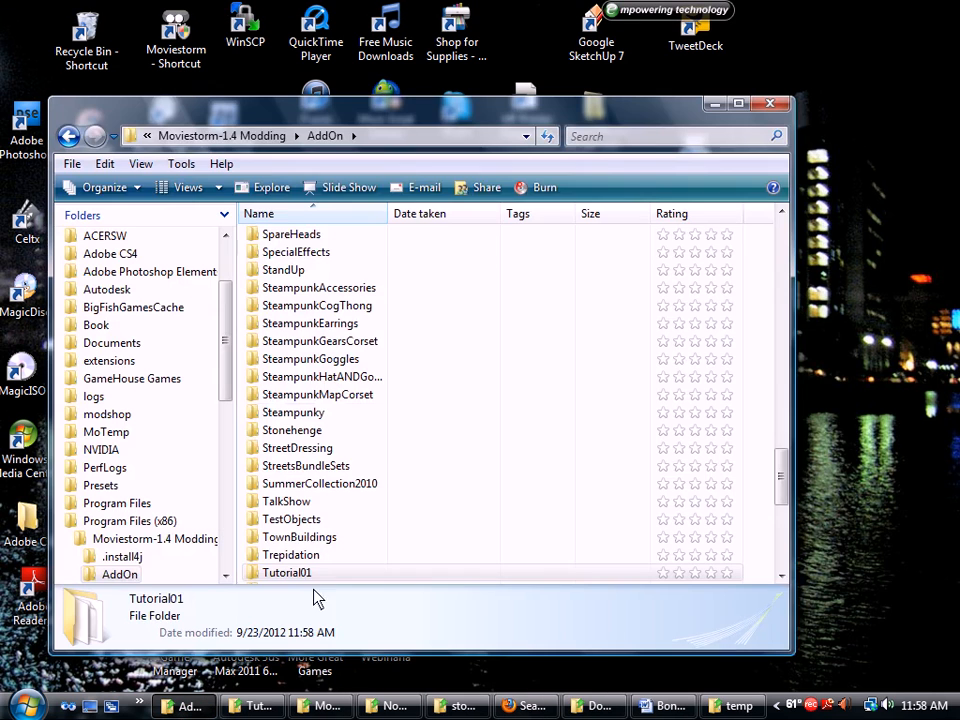
{"action": "left_click", "coordinate": [68, 136]}
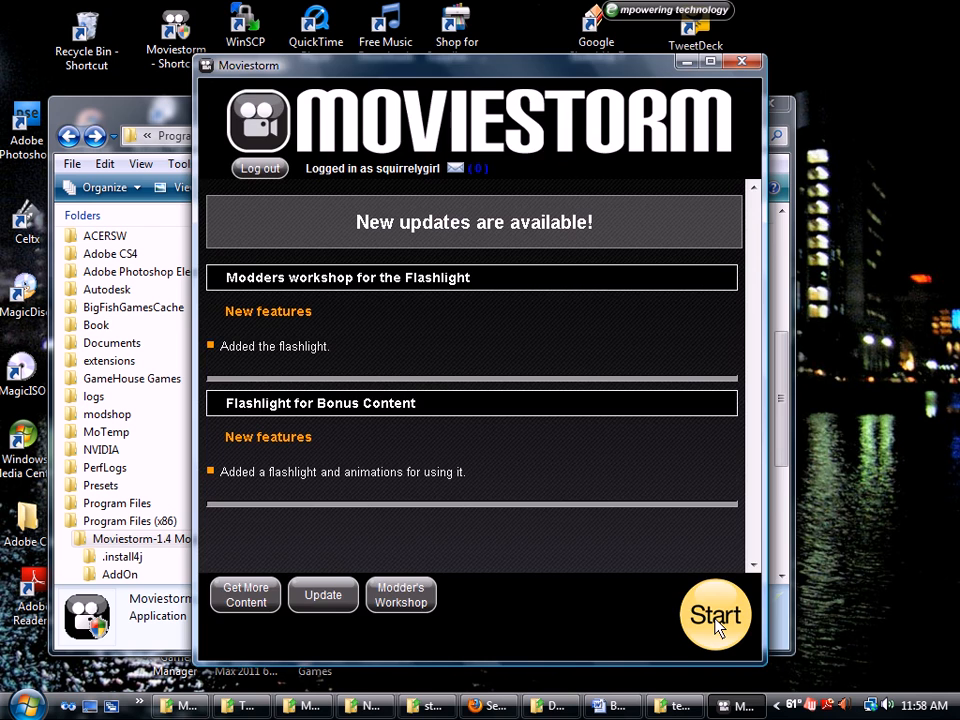
Launch Moviestorm 1.5.2 from the launcher and choose New Movie
{"action": "left_click", "coordinate": [716, 626]}
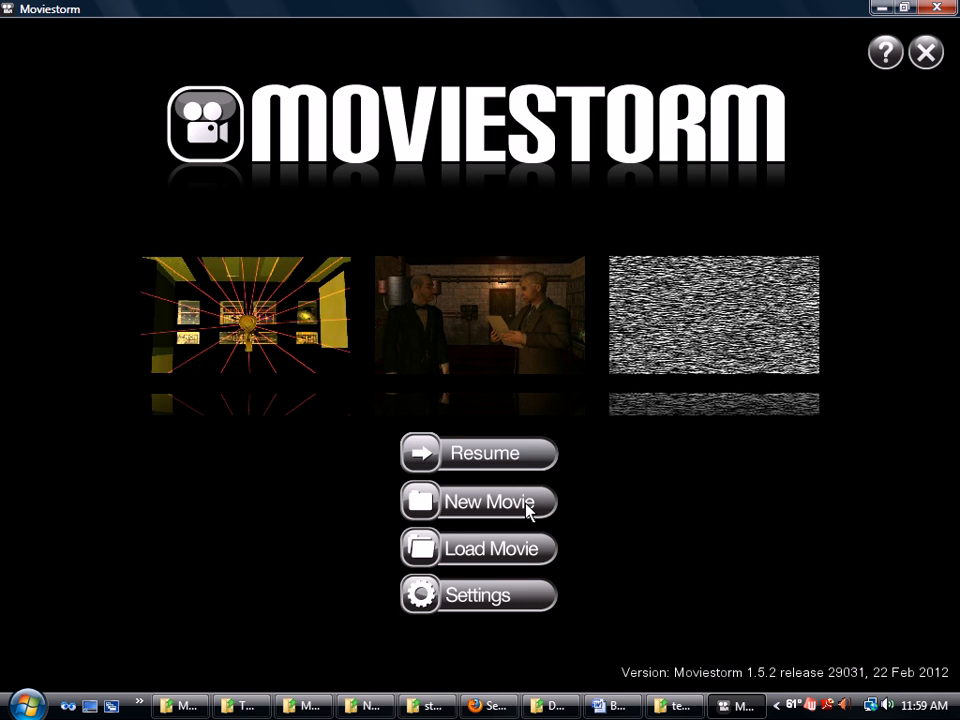
{"action": "left_click", "coordinate": [526, 503]}
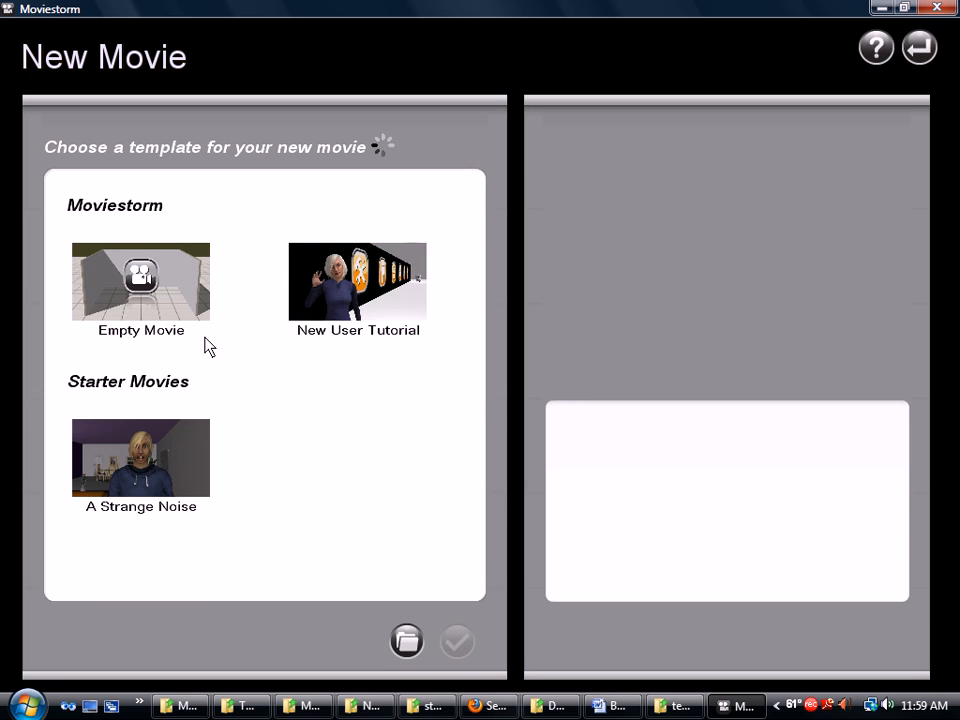
Choose the Empty Movie template to open a bare tiled Empty Set
{"action": "left_click", "coordinate": [168, 291]}
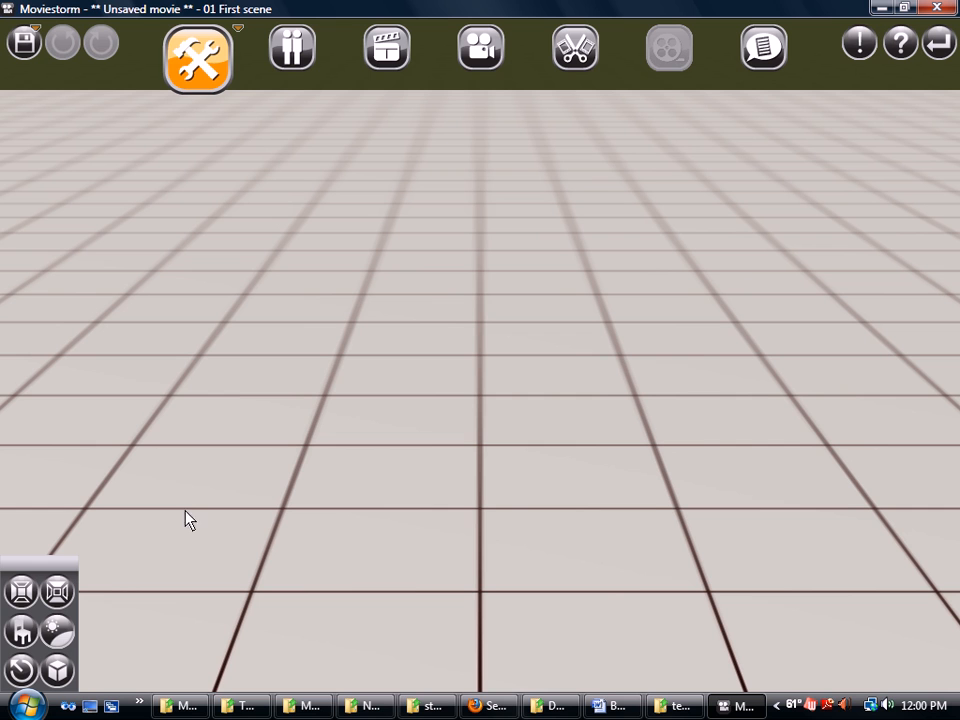
Search the set props for 'tutor' and select the TutorialShelf_01 thumbnail
{"action": "left_click", "coordinate": [24, 631]}
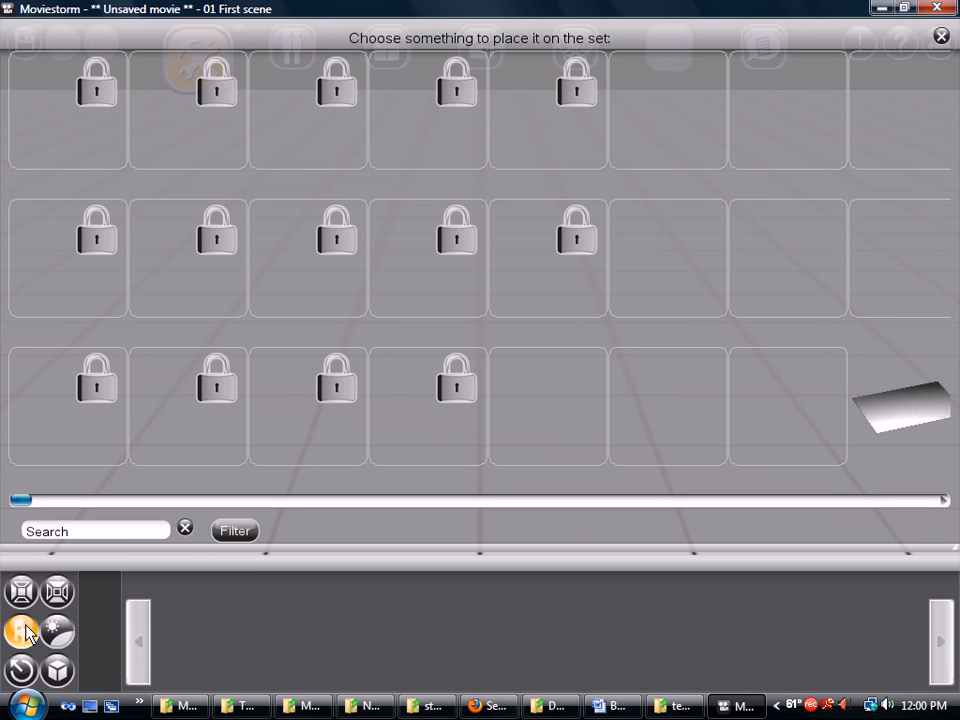
{"action": "left_click", "coordinate": [70, 530]}
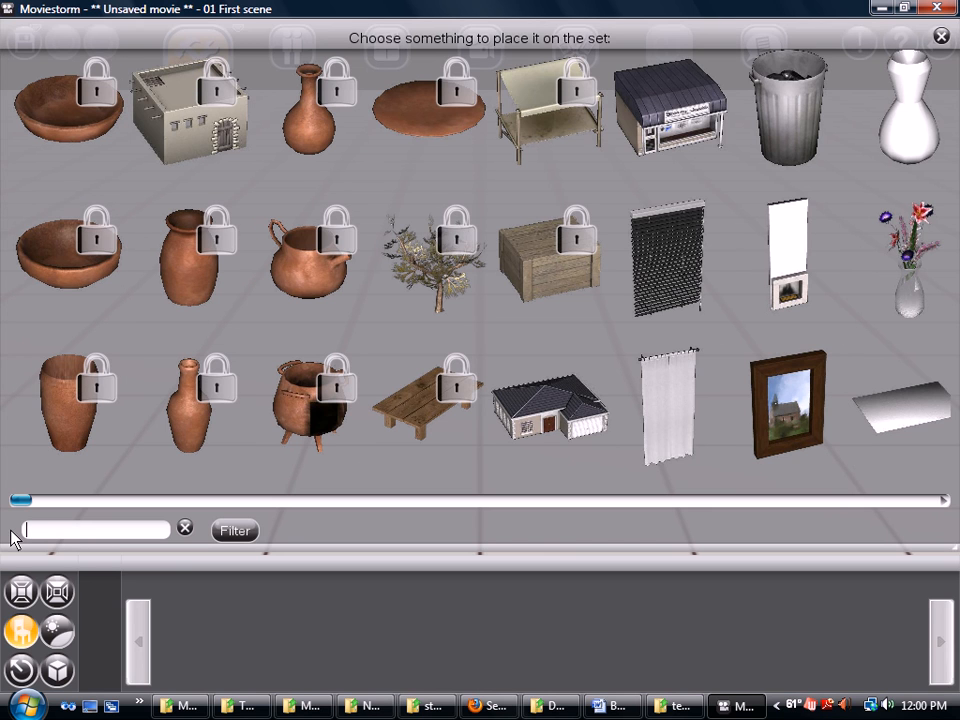
{"action": "type", "text": "tut"}
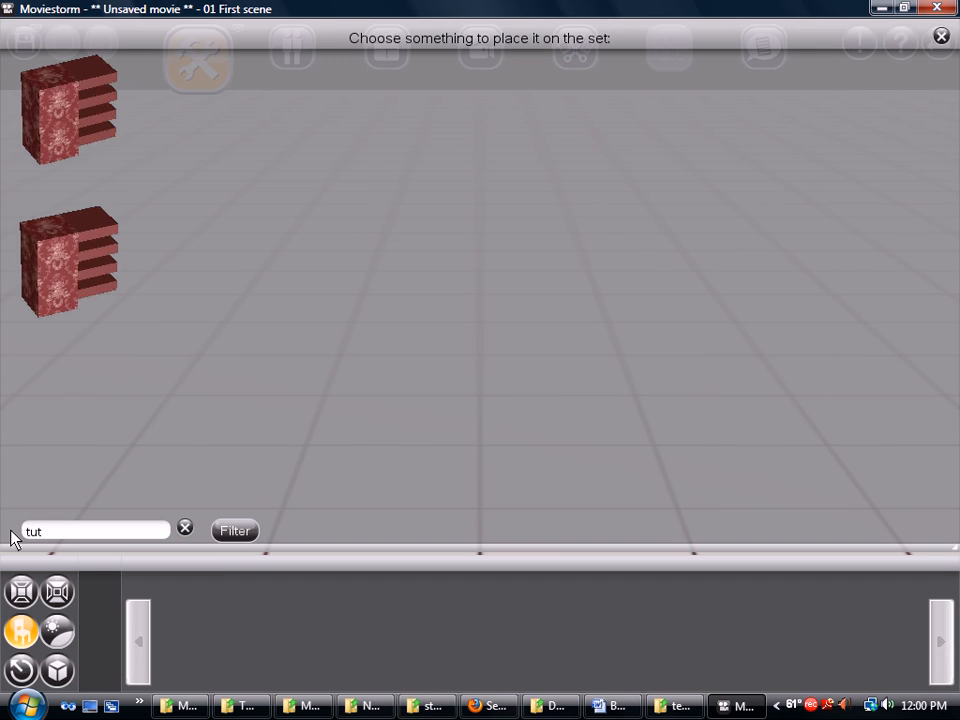
{"action": "type", "text": "orial"}
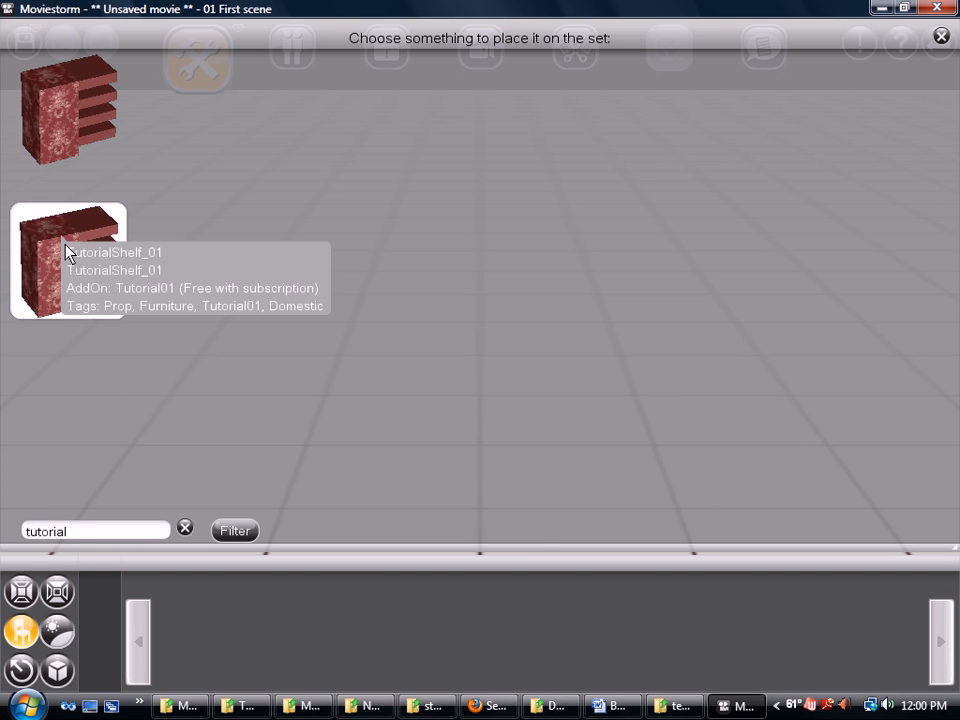
{"action": "left_click", "coordinate": [66, 252]}
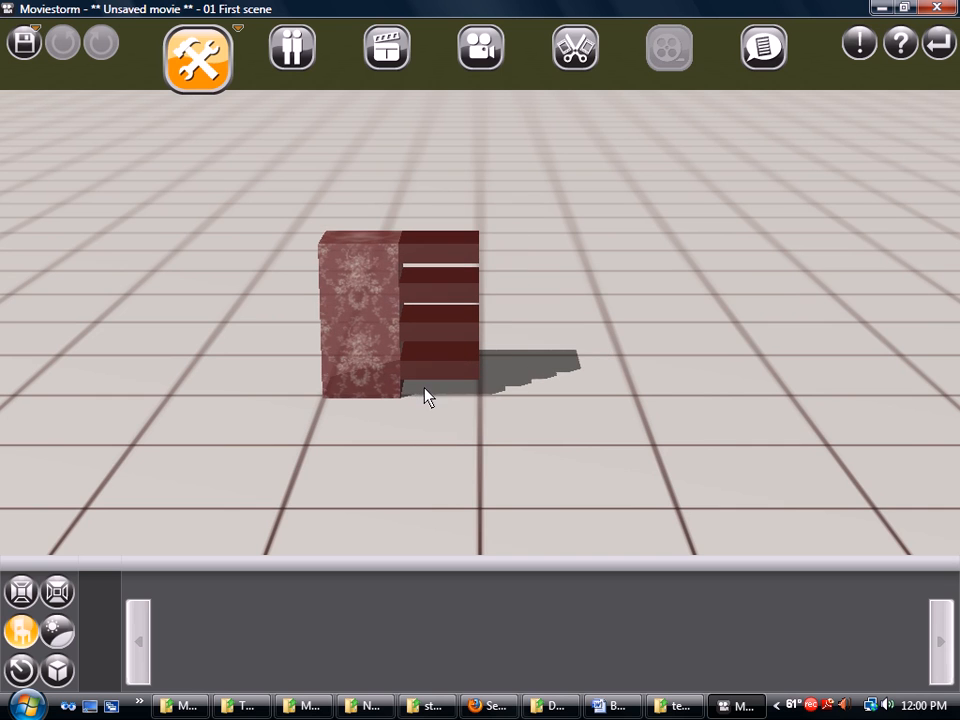
Drop TutorialShelf_01 on the tiled floor, try other Scale values, and close Customize
{"action": "left_click", "coordinate": [671, 492]}
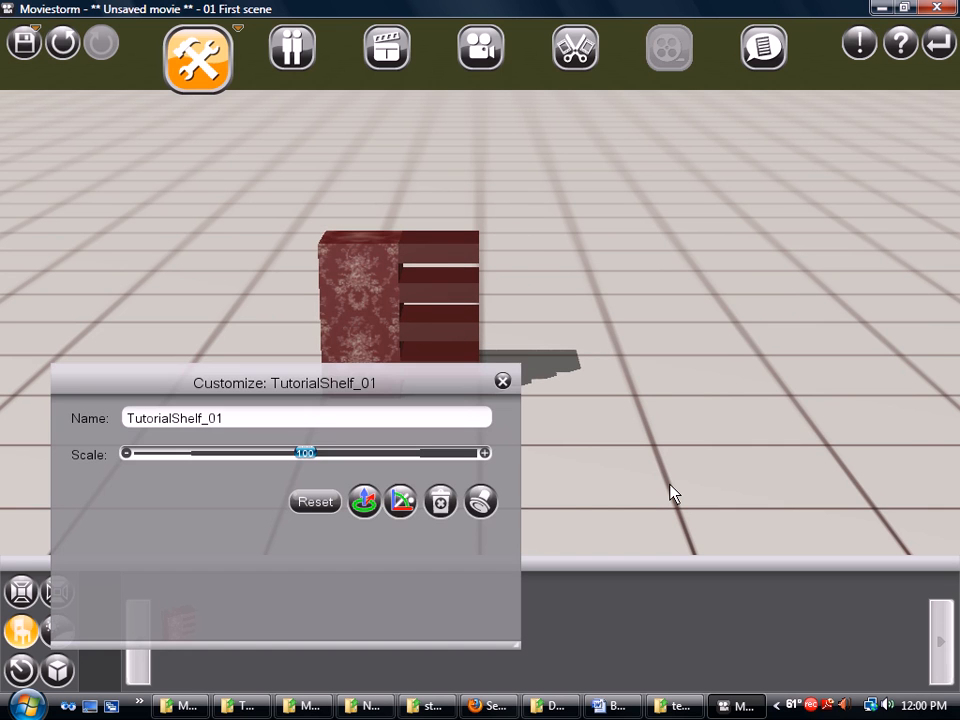
{"action": "left_click_drag", "start_coordinate": [549, 401], "coordinate": [795, 412]}
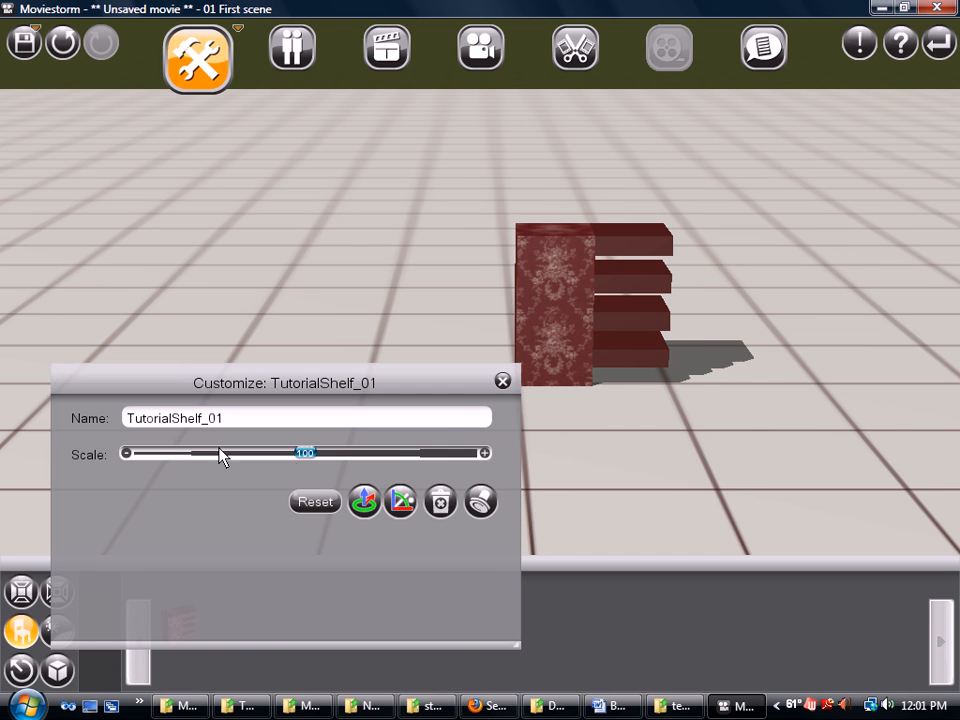
{"action": "mouse_move", "coordinate": [300, 460]}
{"action": "left_mouse_down"}
{"action": "mouse_move", "coordinate": [411, 461]}
{"action": "mouse_move", "coordinate": [182, 465]}
{"action": "mouse_move", "coordinate": [298, 480]}
{"action": "mouse_move", "coordinate": [306, 469]}
{"action": "left_mouse_up"}
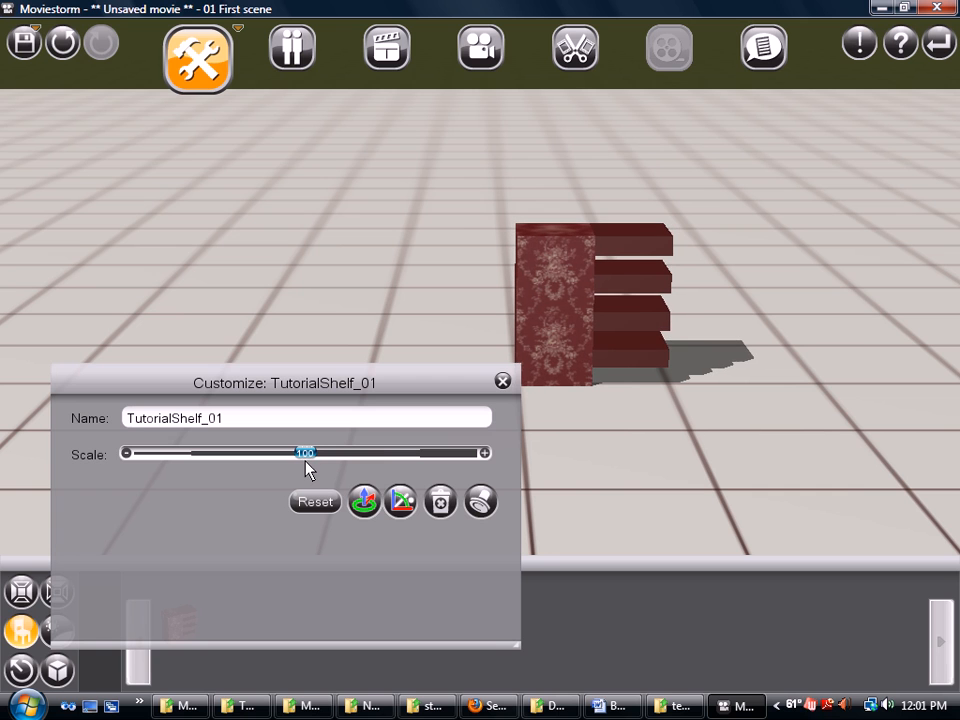
{"action": "left_click", "coordinate": [505, 382]}
{"action": "left_click_drag", "start_coordinate": [445, 389], "coordinate": [356, 379]}
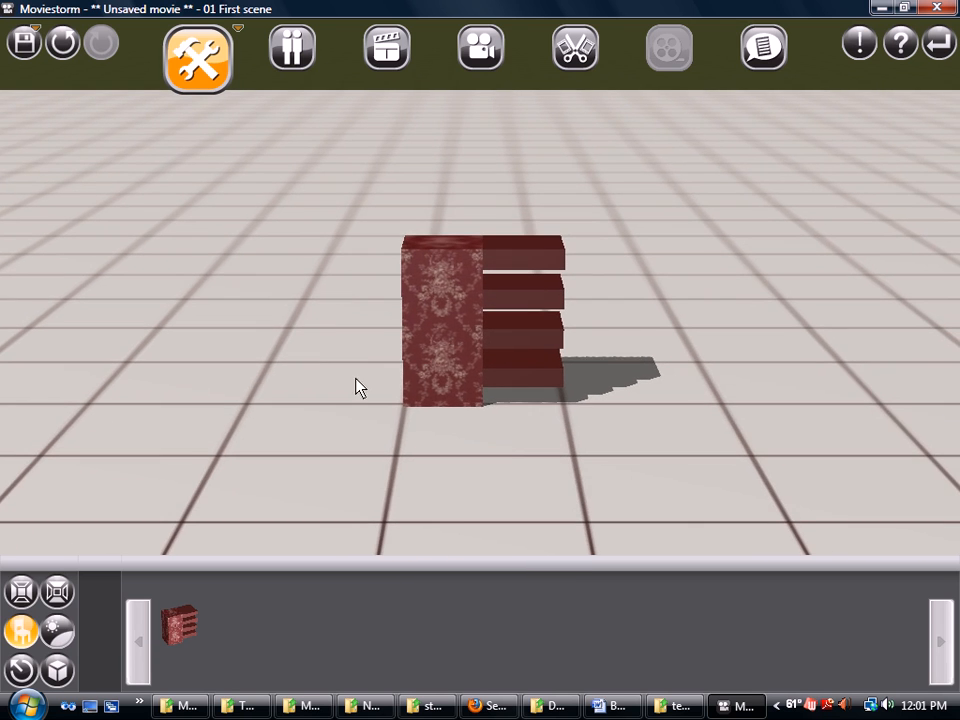
View the Star character in the Dressing Room, then switch to Director's View
{"action": "left_click", "coordinate": [305, 70]}
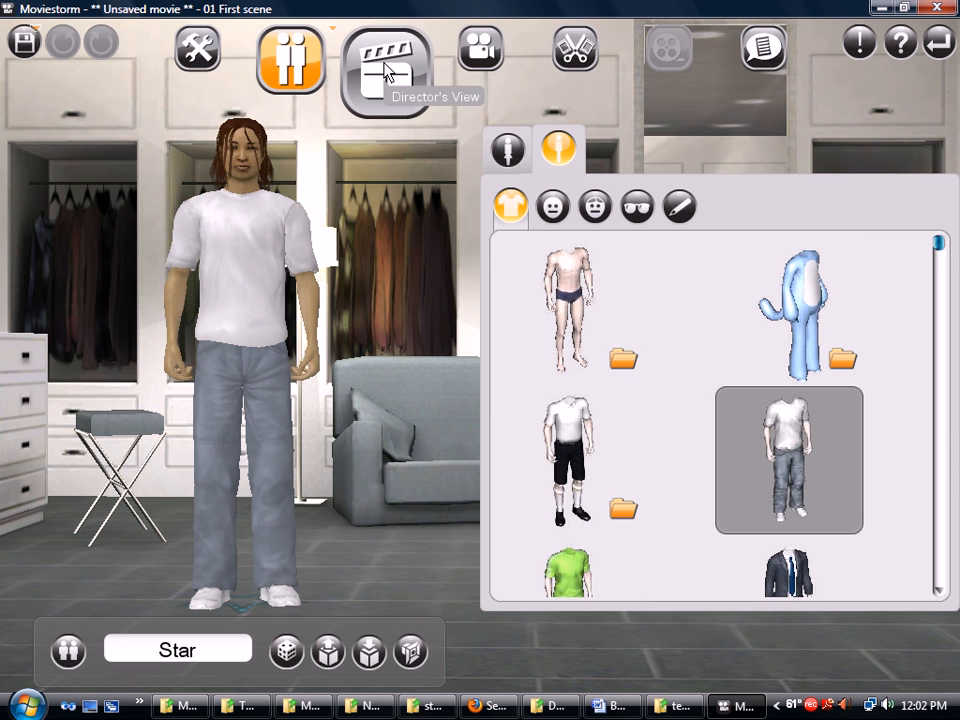
{"action": "left_click", "coordinate": [385, 64]}
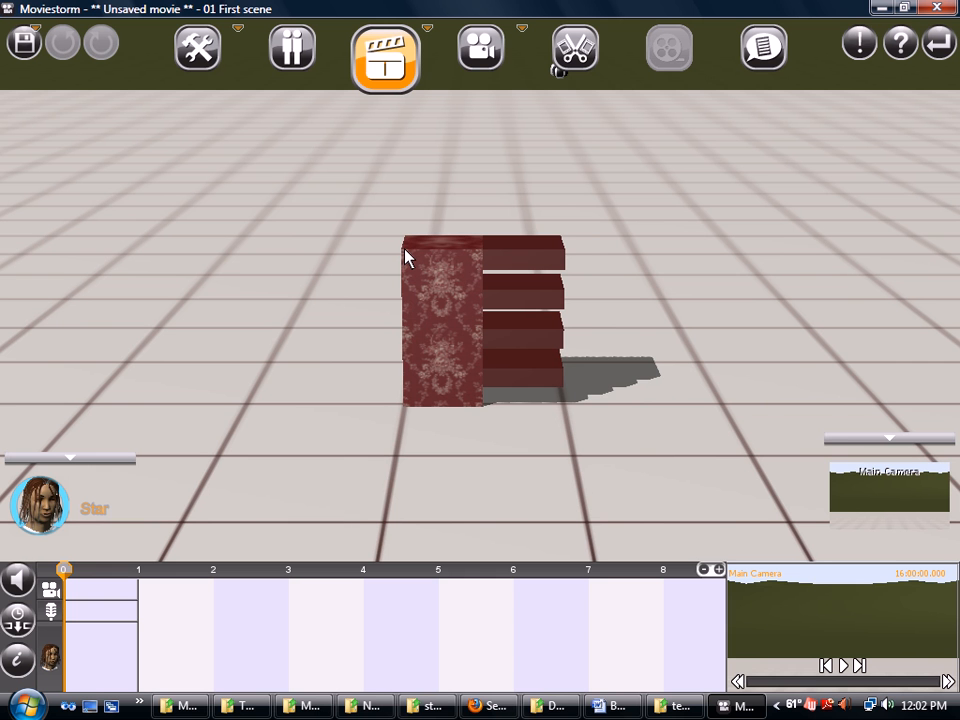
Look down on the set and place the Star character on the floor near the shelf
{"action": "right_click_drag", "start_coordinate": [642, 277], "coordinate": [662, 388]}
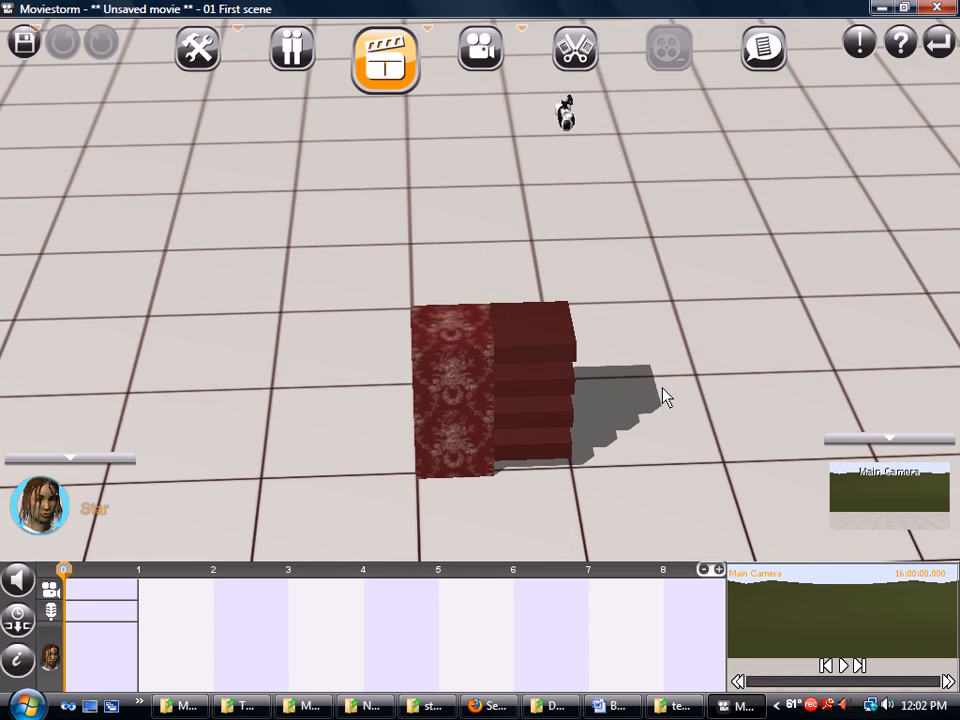
{"action": "left_click_drag", "start_coordinate": [662, 388], "coordinate": [566, 275]}
{"action": "scroll", "coordinate": [580, 217], "scroll_direction": "up", "scroll_amount": 3}
{"action": "right_click_drag", "start_coordinate": [580, 226], "coordinate": [572, 342]}
{"action": "left_click_drag", "start_coordinate": [520, 193], "coordinate": [499, 240]}
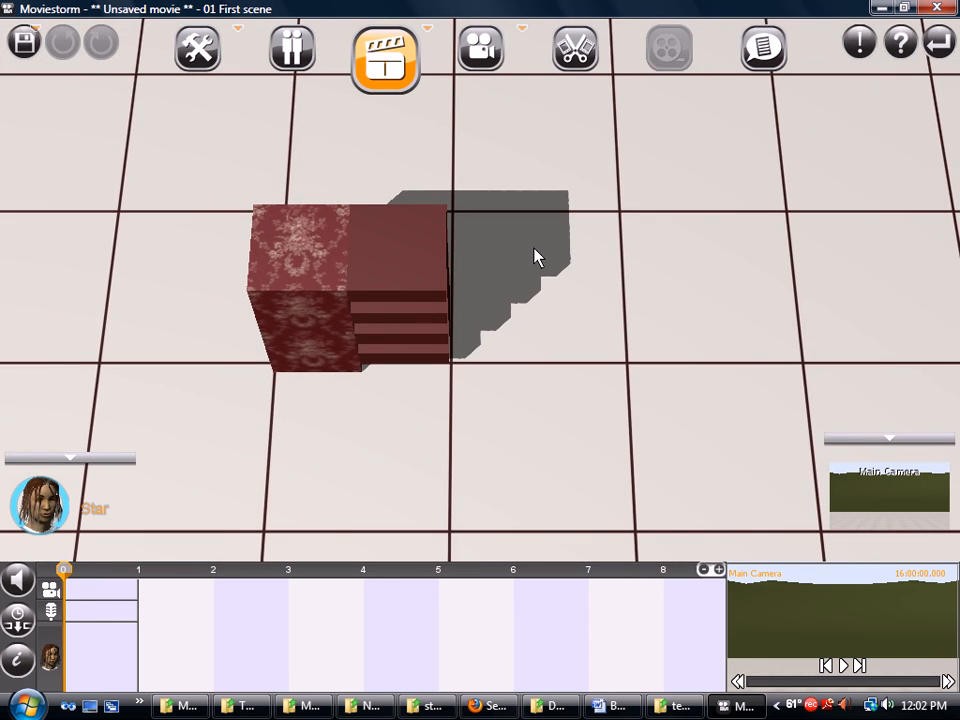
{"action": "left_click_drag", "start_coordinate": [222, 254], "coordinate": [409, 258]}
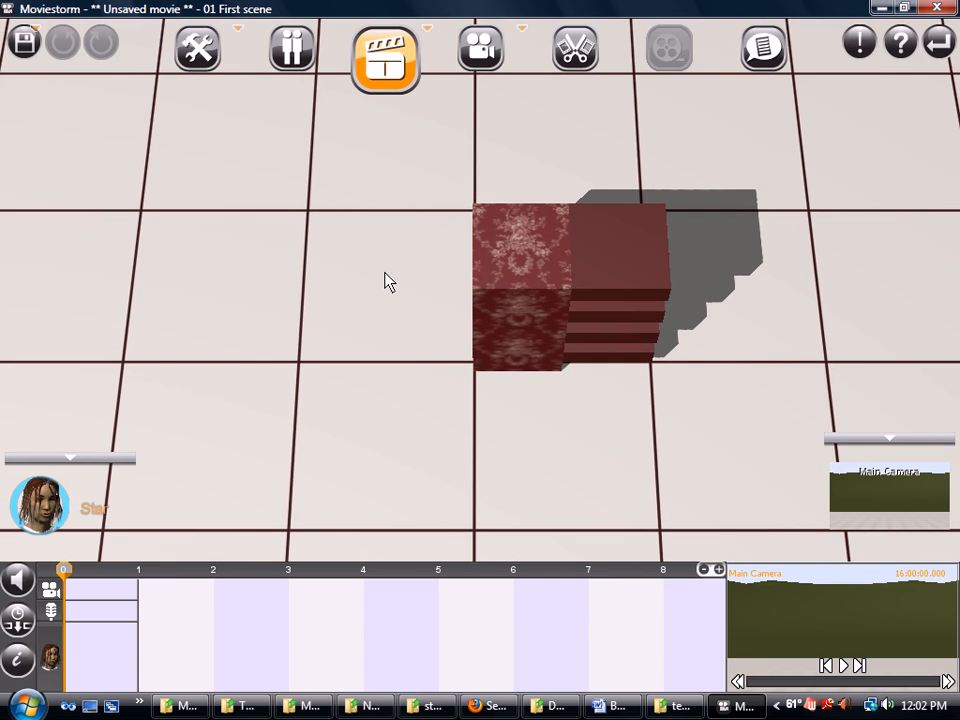
{"action": "left_click", "coordinate": [388, 282]}
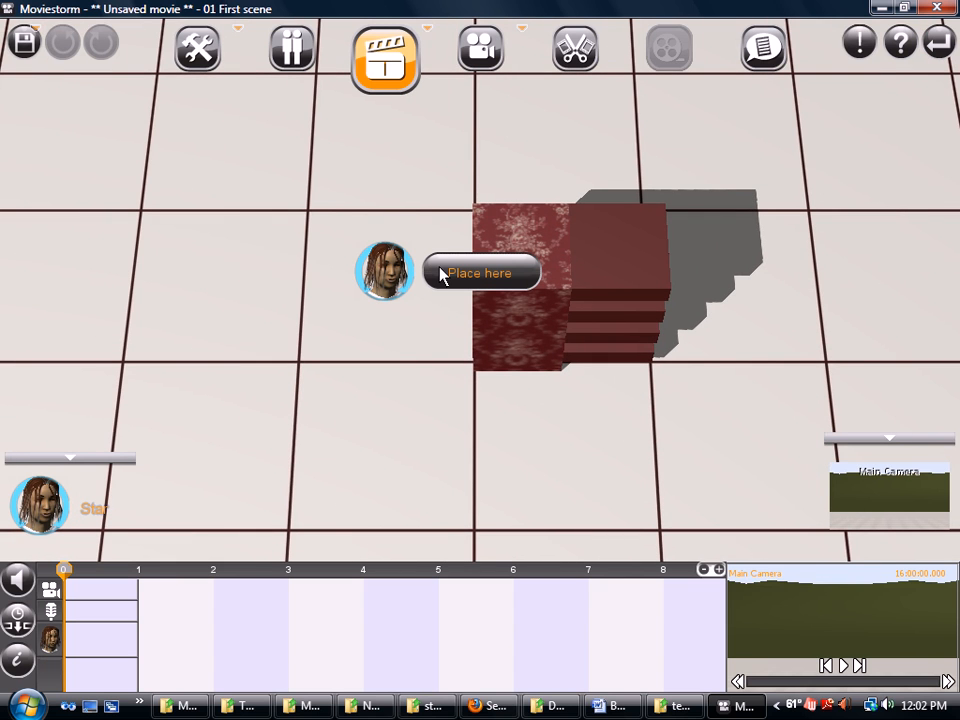
{"action": "left_click", "coordinate": [366, 268]}
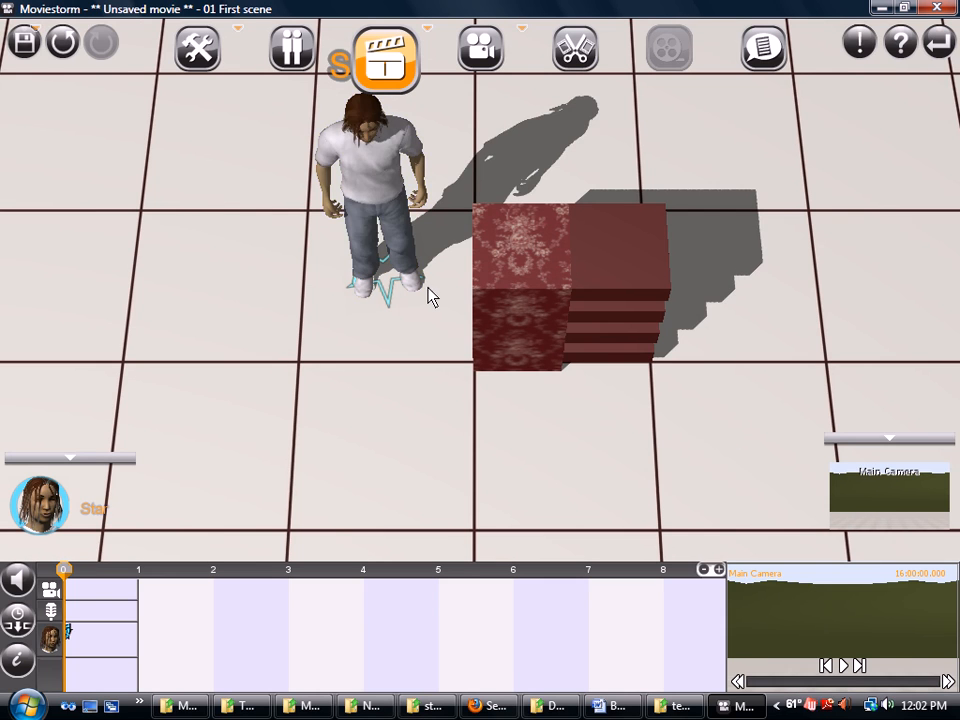
Move Star to stand just behind the shelf, then return to the set-building tools
{"action": "right_click_drag", "start_coordinate": [452, 345], "coordinate": [423, 267]}
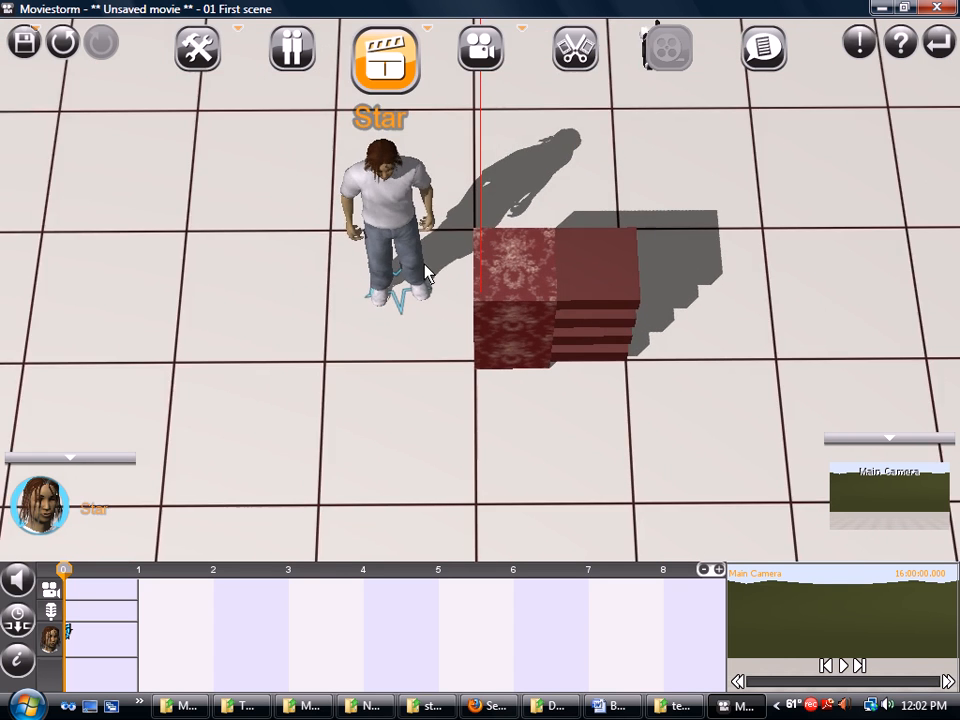
{"action": "scroll", "coordinate": [431, 337], "scroll_direction": "down", "scroll_amount": 2}
{"action": "right_click_drag", "start_coordinate": [435, 328], "coordinate": [440, 229]}
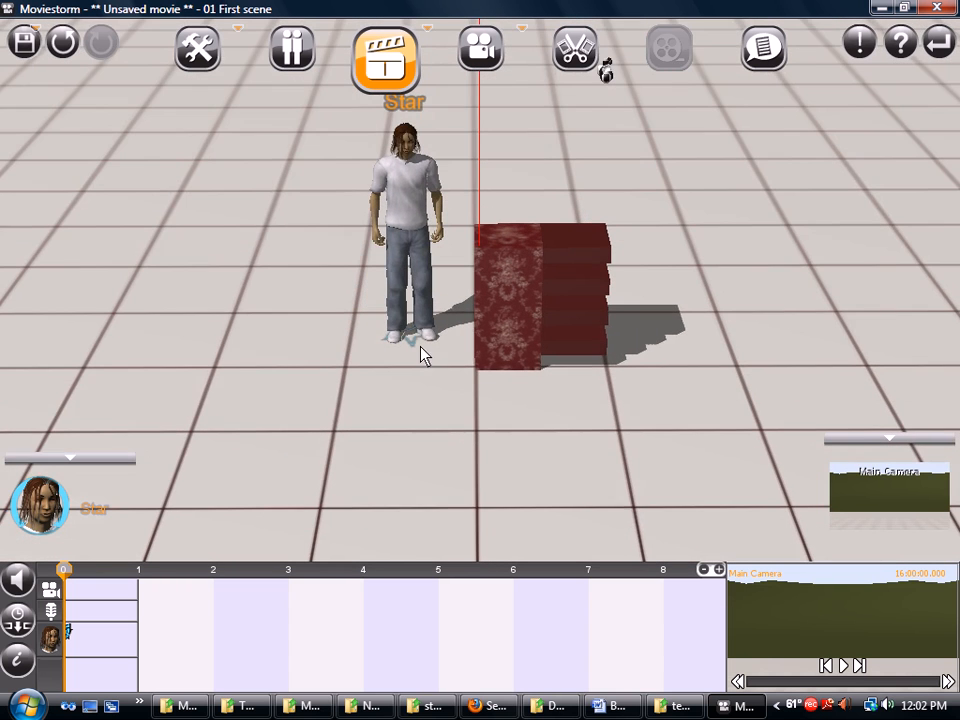
{"action": "scroll", "coordinate": [430, 338], "scroll_direction": "down", "scroll_amount": 1}
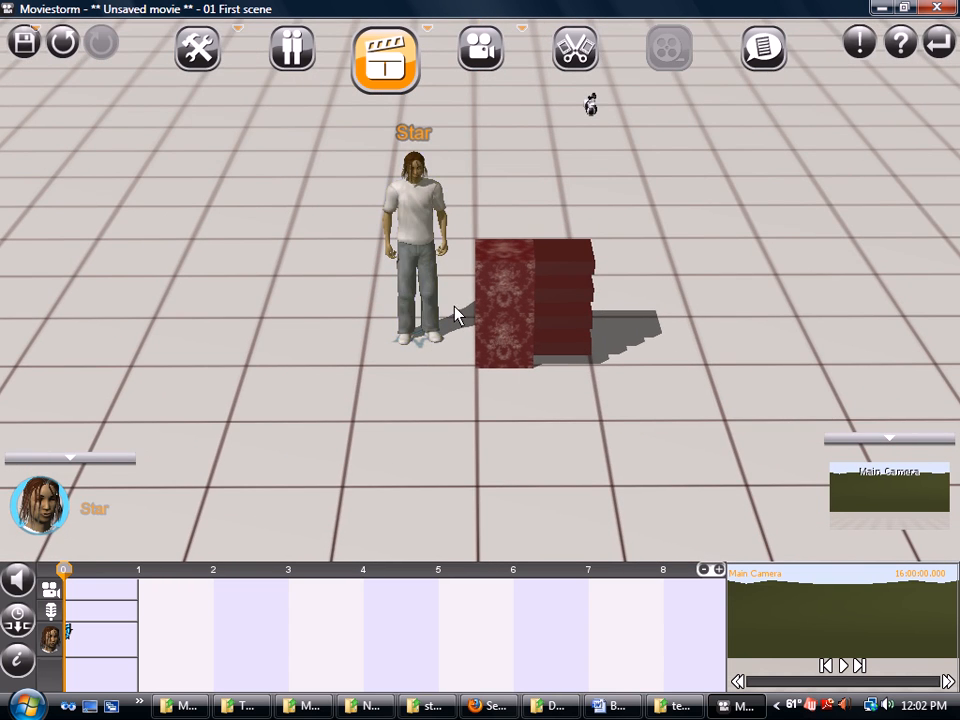
{"action": "scroll", "coordinate": [460, 376], "scroll_direction": "up", "scroll_amount": 3}
{"action": "left_click_drag", "start_coordinate": [459, 368], "coordinate": [441, 331]}
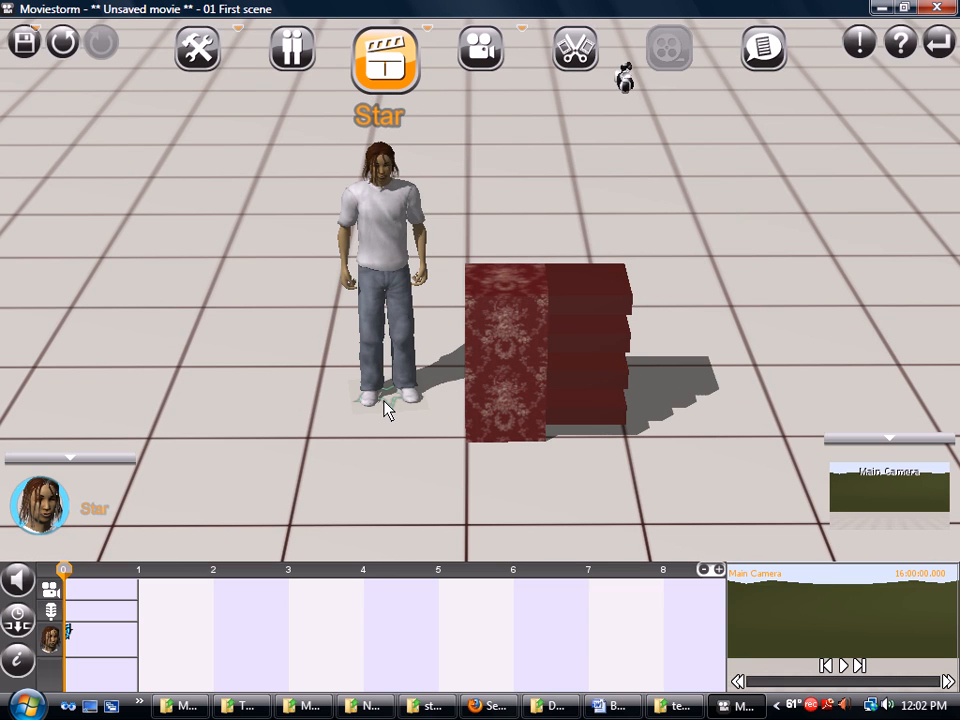
{"action": "mouse_move", "coordinate": [383, 399]}
{"action": "left_mouse_down"}
{"action": "mouse_move", "coordinate": [445, 388]}
{"action": "mouse_move", "coordinate": [512, 401]}
{"action": "left_mouse_up"}
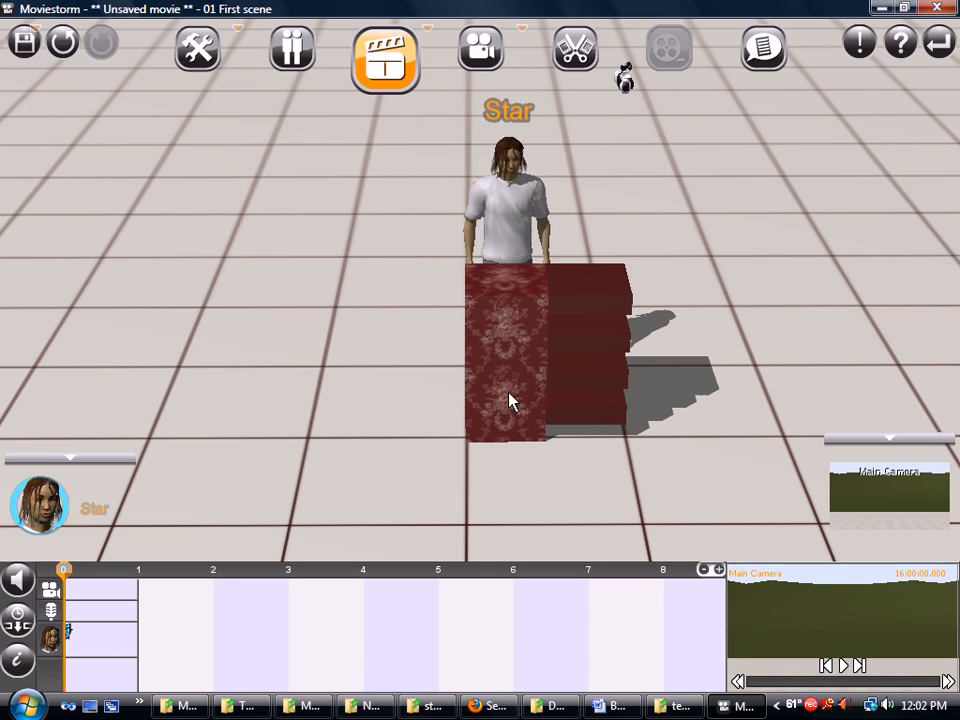
{"action": "mouse_move", "coordinate": [598, 497]}
{"action": "right_mouse_down"}
{"action": "mouse_move", "coordinate": [594, 441]}
{"action": "mouse_move", "coordinate": [380, 443]}
{"action": "mouse_move", "coordinate": [656, 461]}
{"action": "mouse_move", "coordinate": [298, 437]}
{"action": "mouse_move", "coordinate": [588, 474]}
{"action": "mouse_move", "coordinate": [634, 469]}
{"action": "mouse_move", "coordinate": [452, 467]}
{"action": "mouse_move", "coordinate": [318, 448]}
{"action": "mouse_move", "coordinate": [568, 461]}
{"action": "mouse_move", "coordinate": [563, 485]}
{"action": "mouse_move", "coordinate": [589, 506]}
{"action": "right_mouse_up"}
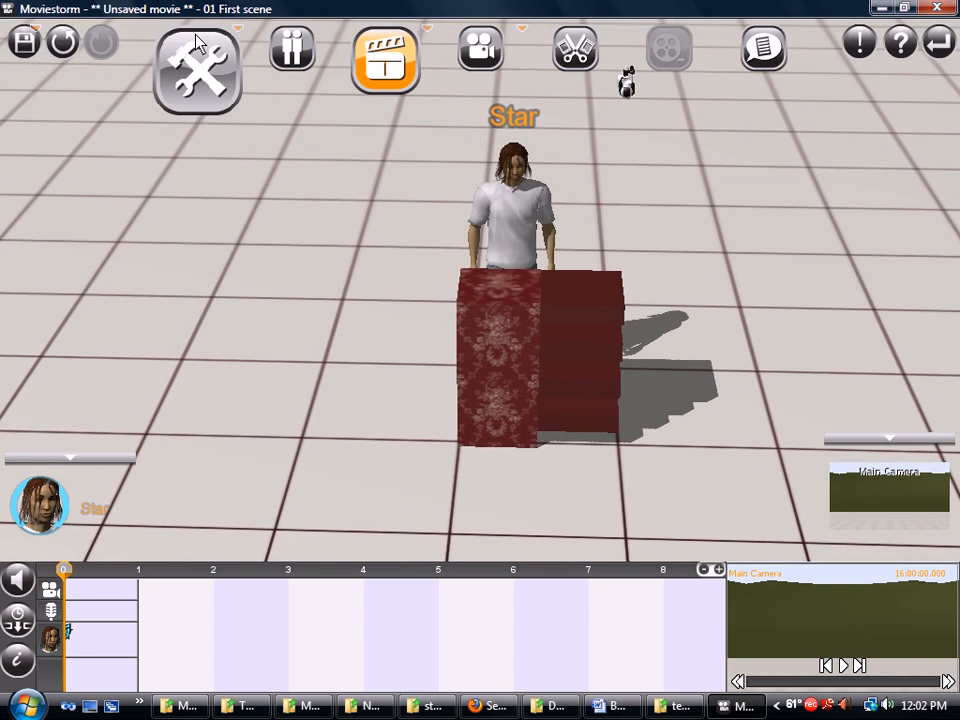
{"action": "left_click", "coordinate": [198, 60]}
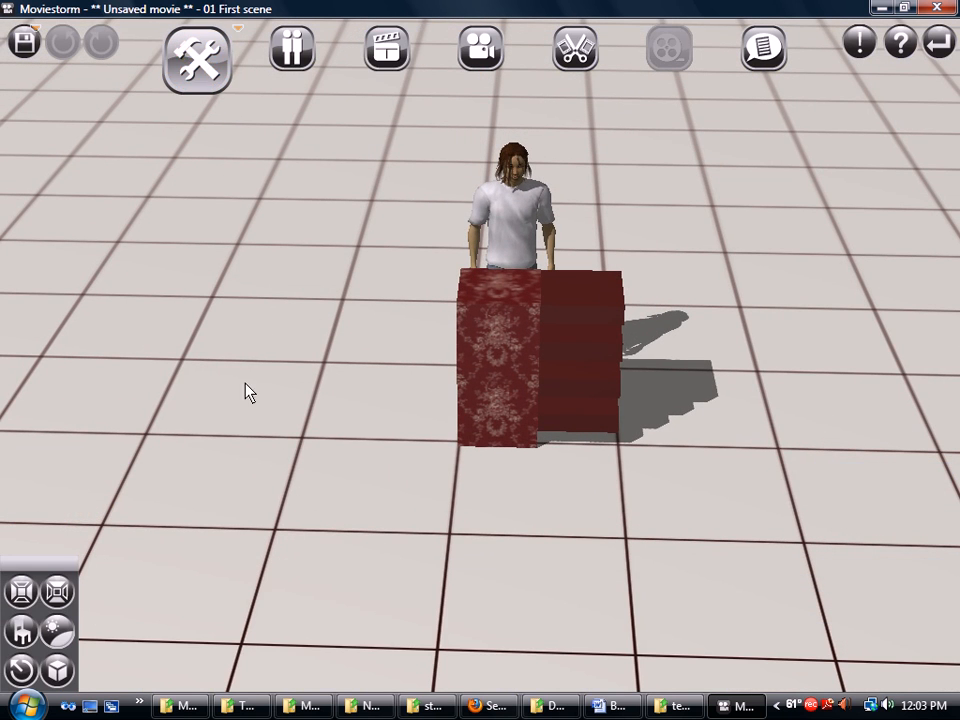
Search the props for 'cup' and place Cup_Plastic on top of the shelf
{"action": "left_click", "coordinate": [22, 630]}
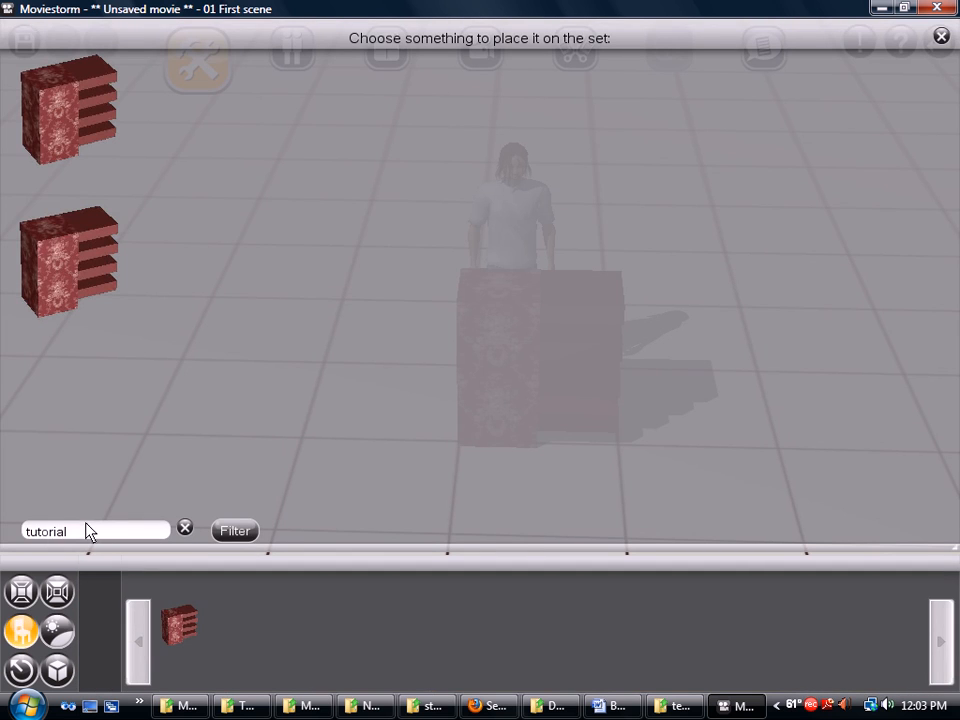
{"action": "left_click_drag", "start_coordinate": [86, 535], "coordinate": [5, 528]}
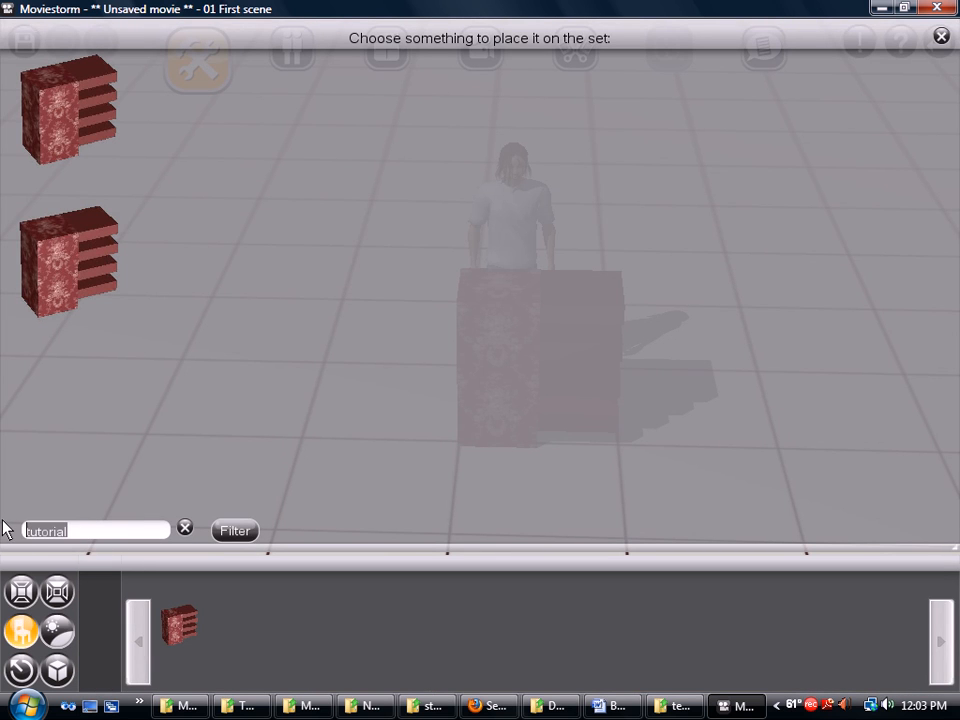
{"action": "type", "text": "cup"}
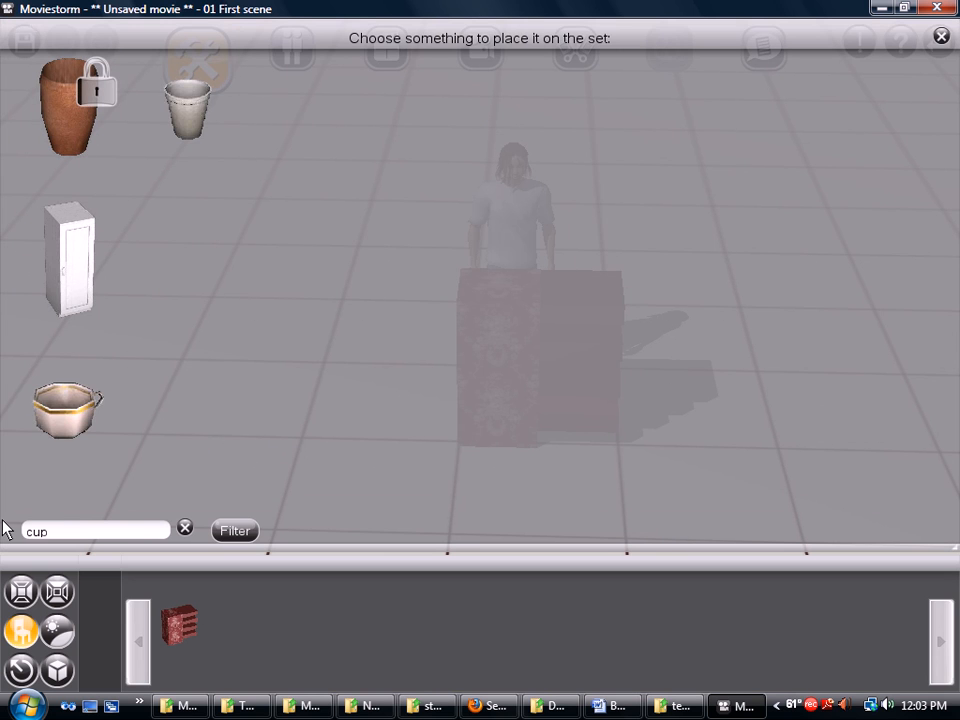
{"action": "left_click", "coordinate": [208, 108]}
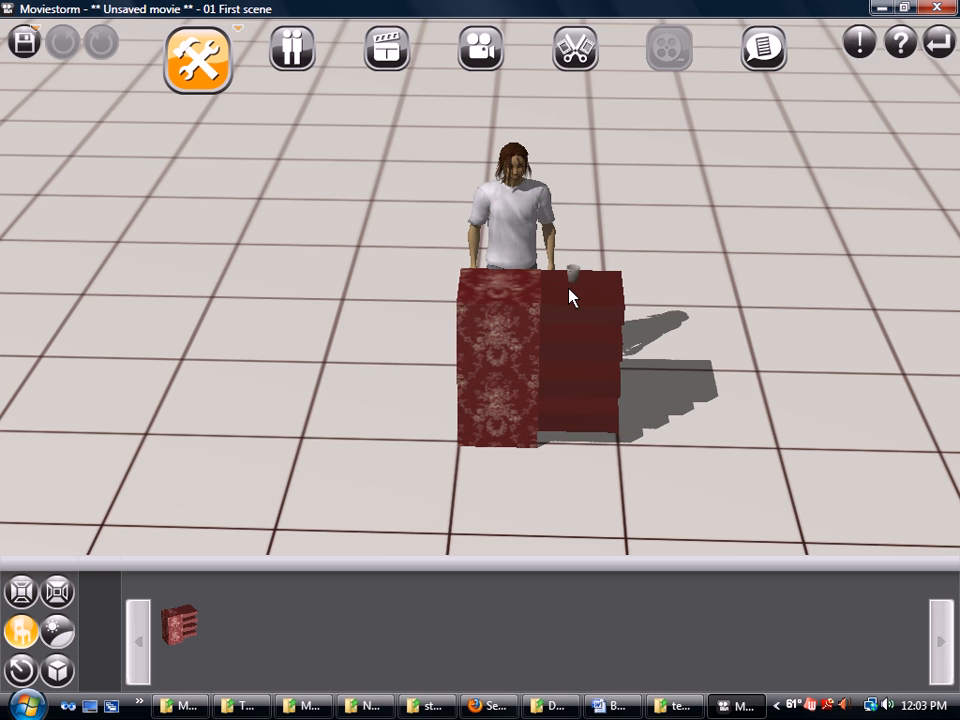
{"action": "left_click", "coordinate": [560, 291]}
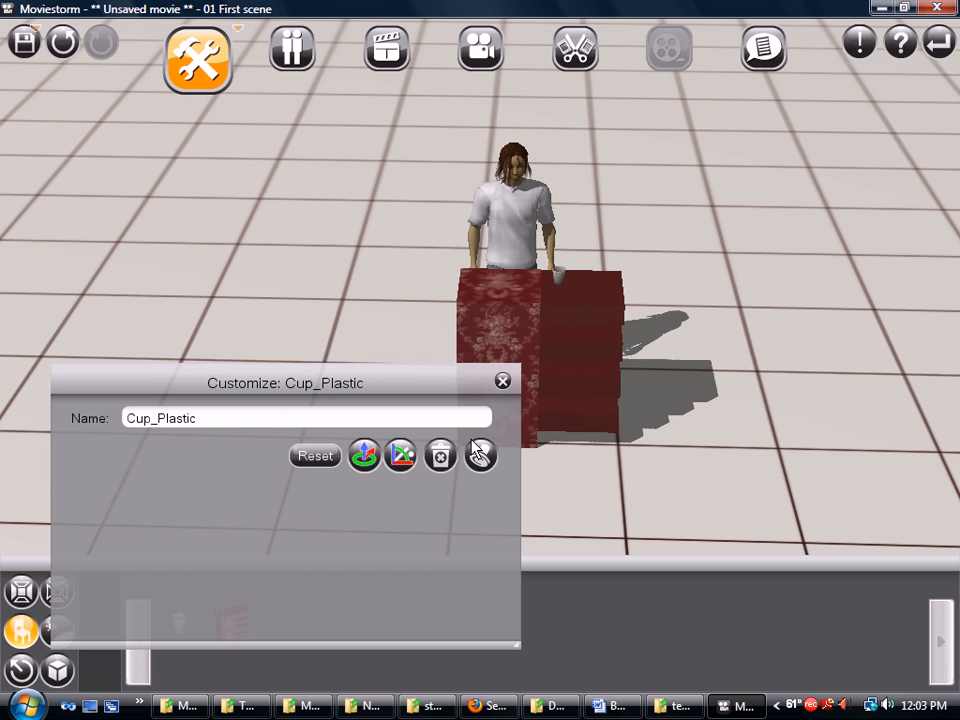
{"action": "left_click", "coordinate": [503, 381]}
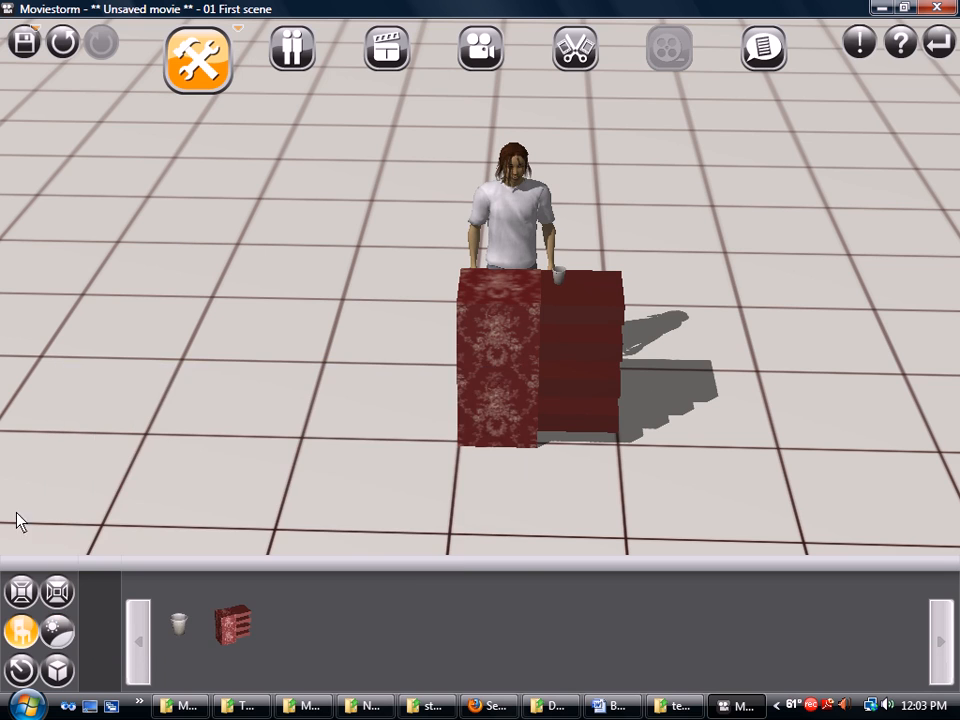
Place CoffeeCup_01 as a green mug on a lower shelf and a dark-mug copy on top
{"action": "left_click", "coordinate": [21, 630]}
{"action": "left_click", "coordinate": [75, 427]}
{"action": "left_click", "coordinate": [587, 393]}
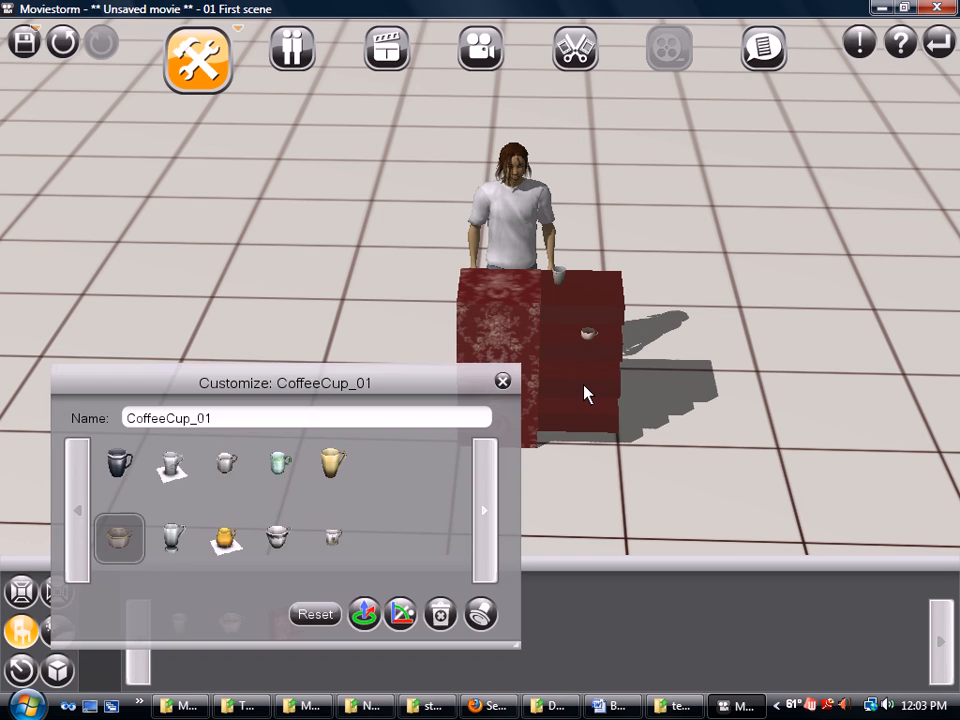
{"action": "left_click", "coordinate": [279, 463]}
{"action": "left_click", "coordinate": [479, 610]}
{"action": "left_click", "coordinate": [503, 289]}
{"action": "left_click", "coordinate": [120, 463]}
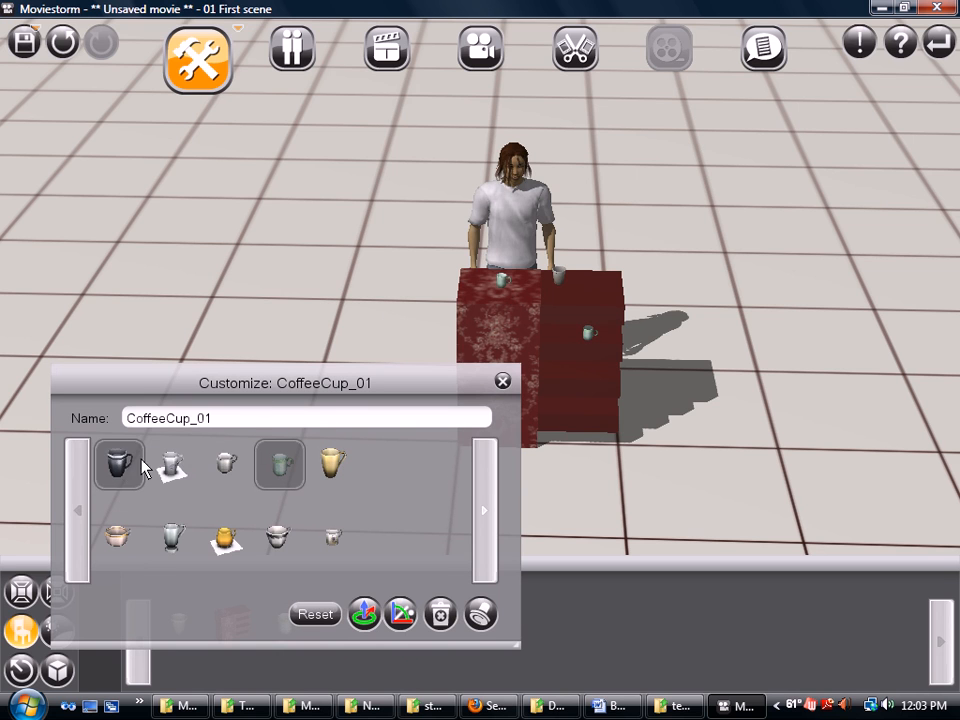
{"action": "left_click", "coordinate": [503, 382]}
{"action": "right_click_drag", "start_coordinate": [628, 489], "coordinate": [601, 488]}
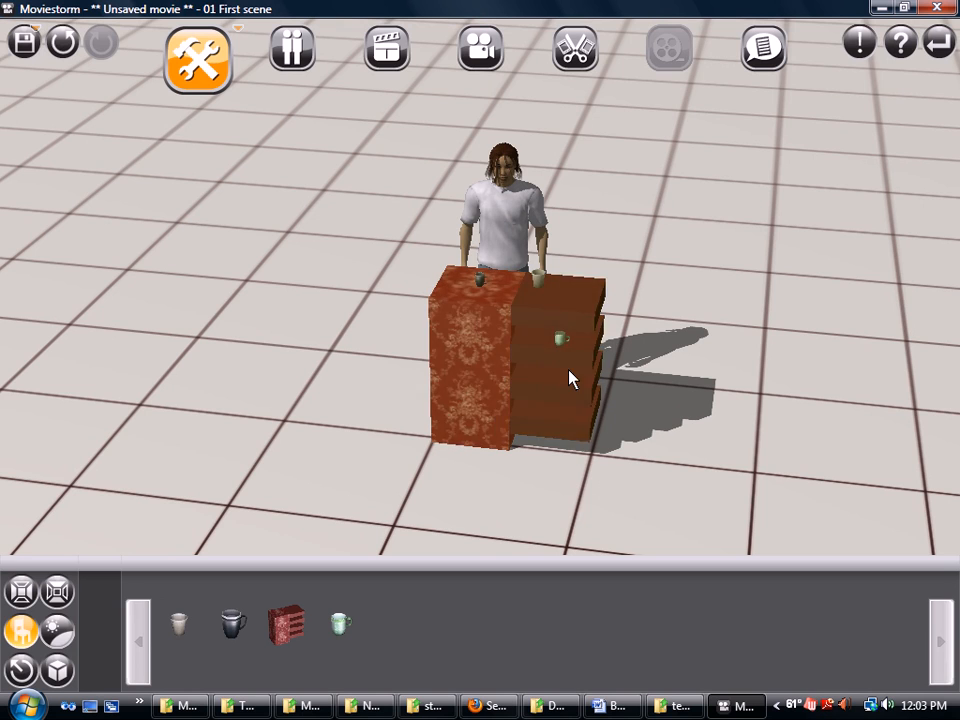
{"action": "mouse_move", "coordinate": [398, 461]}
{"action": "right_mouse_down"}
{"action": "mouse_move", "coordinate": [574, 467]}
{"action": "mouse_move", "coordinate": [264, 455]}
{"action": "mouse_move", "coordinate": [561, 469]}
{"action": "mouse_move", "coordinate": [394, 455]}
{"action": "right_mouse_up"}
{"action": "left_click", "coordinate": [432, 430]}
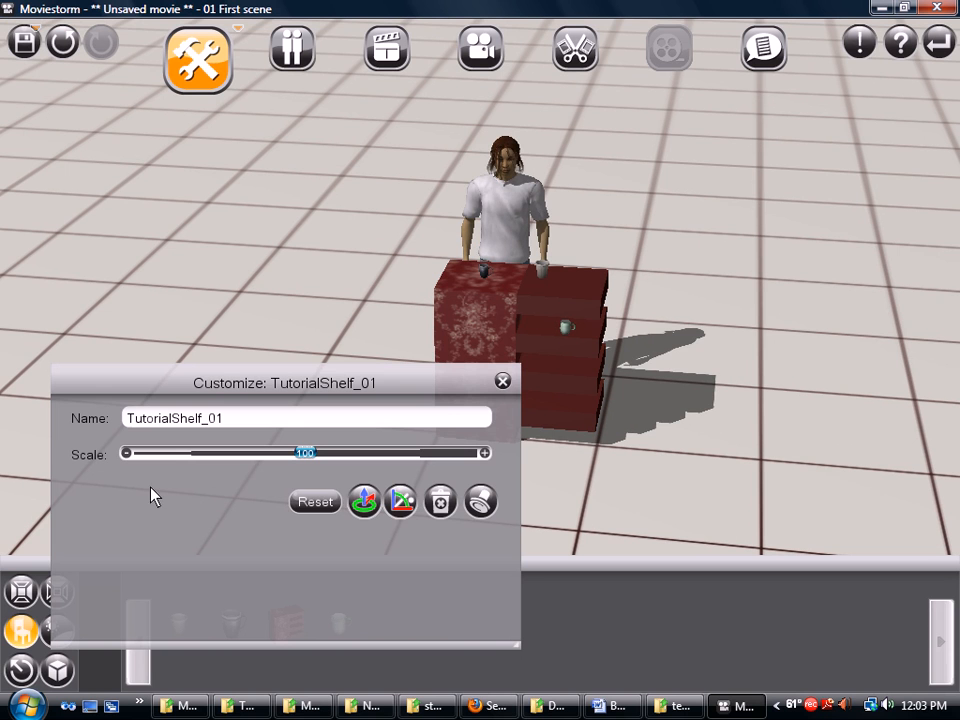
{"action": "left_click", "coordinate": [502, 381]}
{"action": "mouse_move", "coordinate": [307, 440]}
{"action": "right_mouse_down"}
{"action": "mouse_move", "coordinate": [486, 450]}
{"action": "mouse_move", "coordinate": [311, 444]}
{"action": "right_mouse_up"}
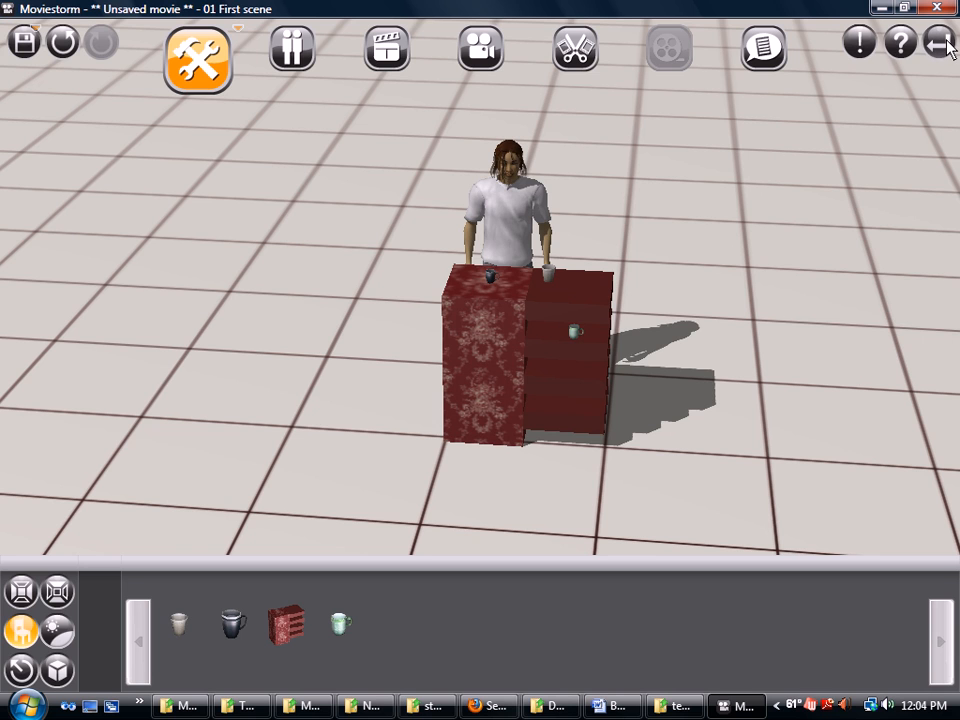
{"action": "right_click", "coordinate": [812, 706]}
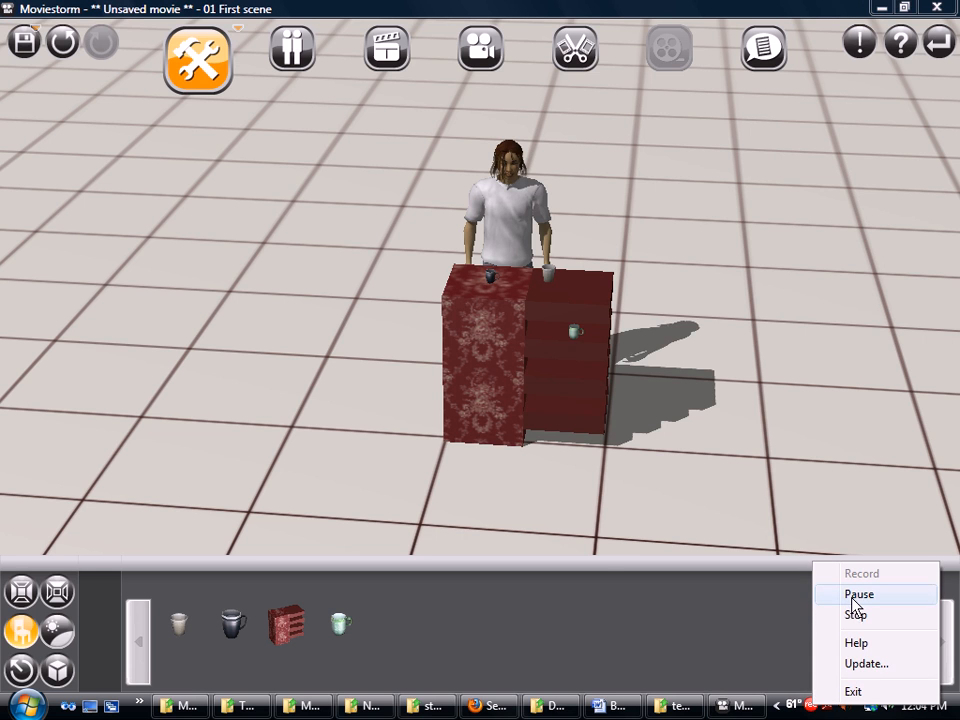